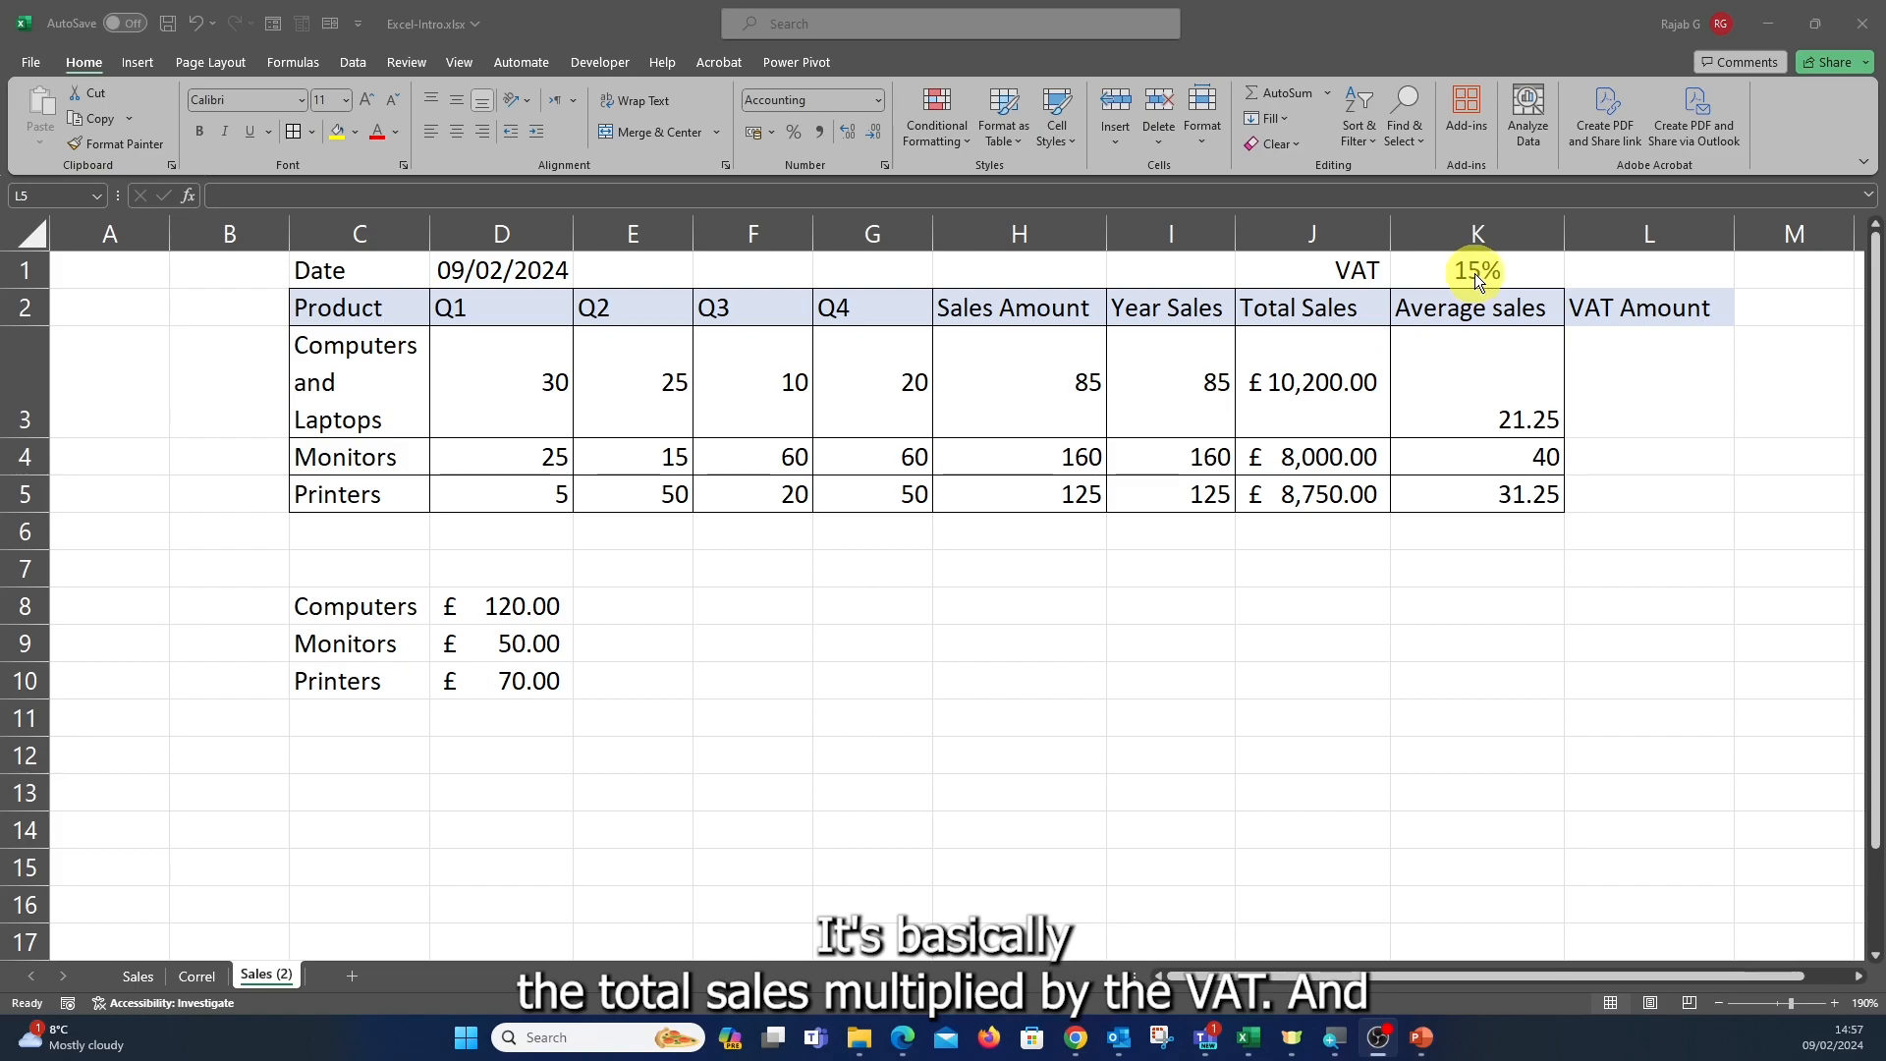
- Calculate the first product's VAT amount in L3 with =J3*K1 and fill the formula down to L5
click(1590, 393)
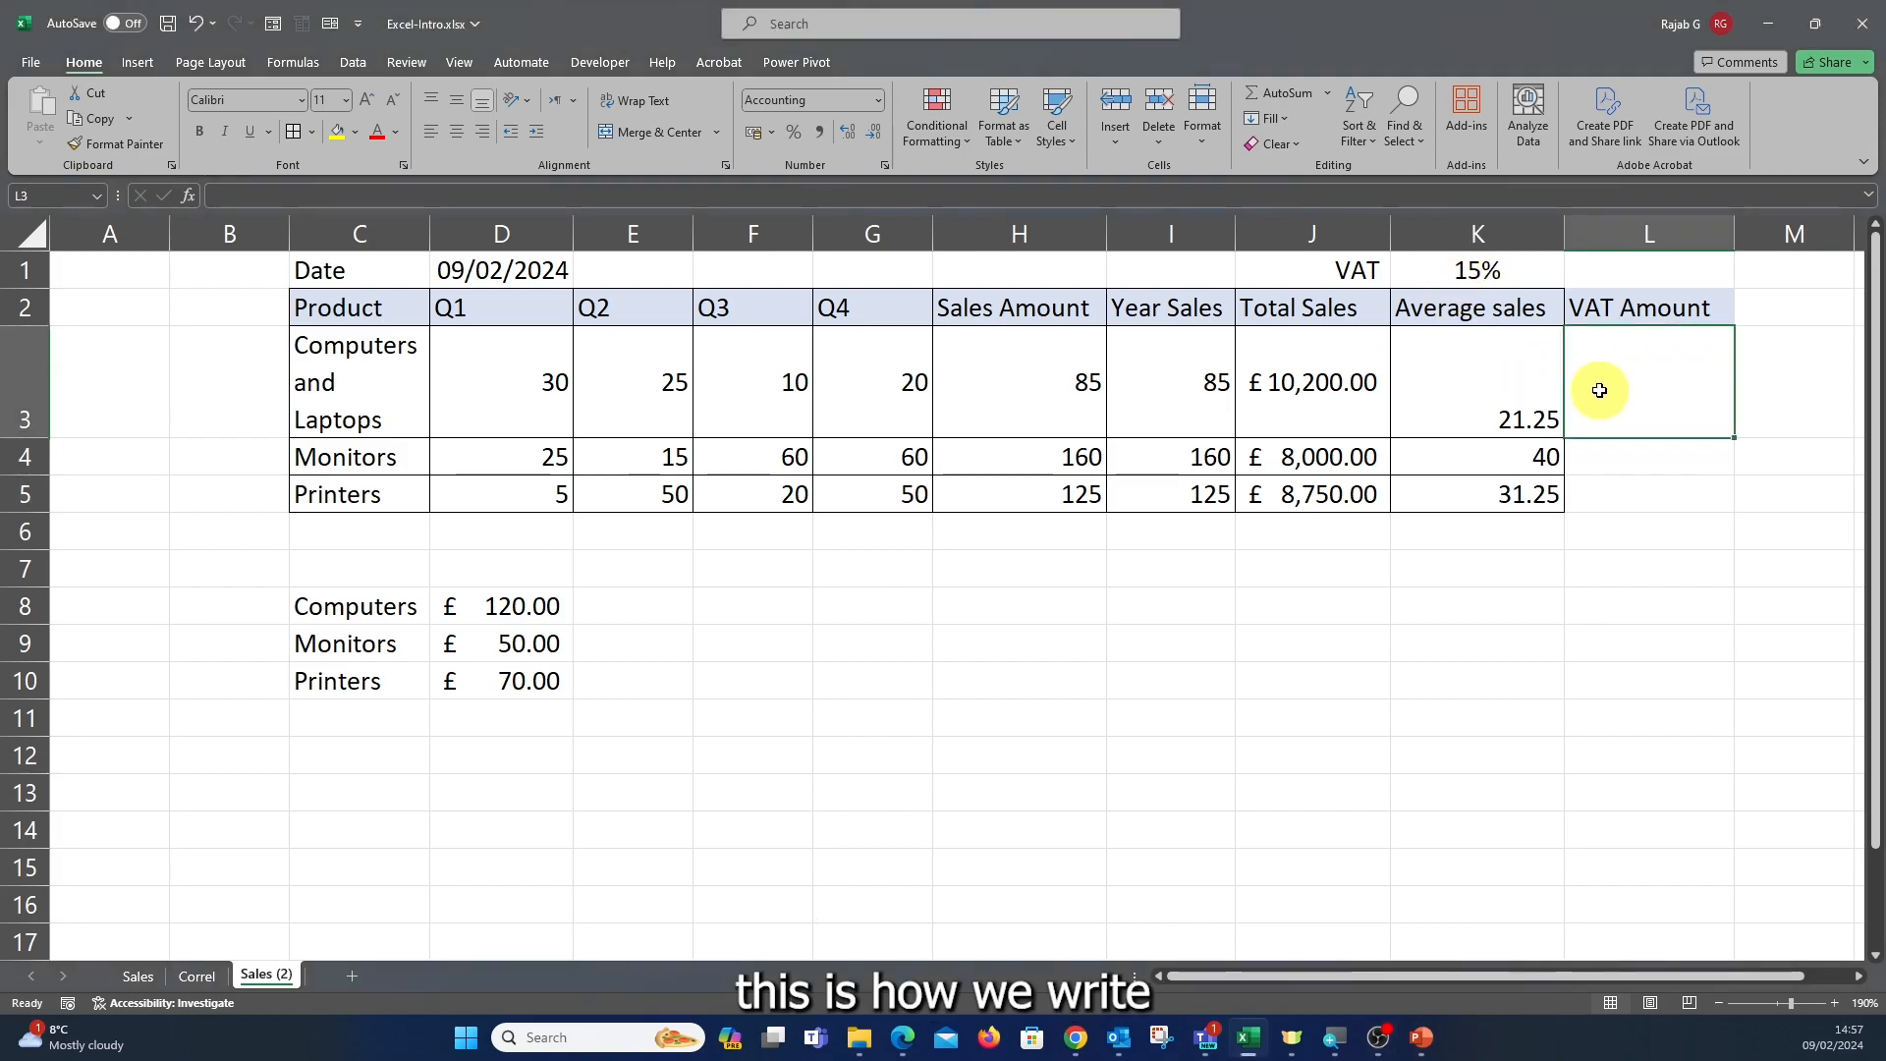
text(=)
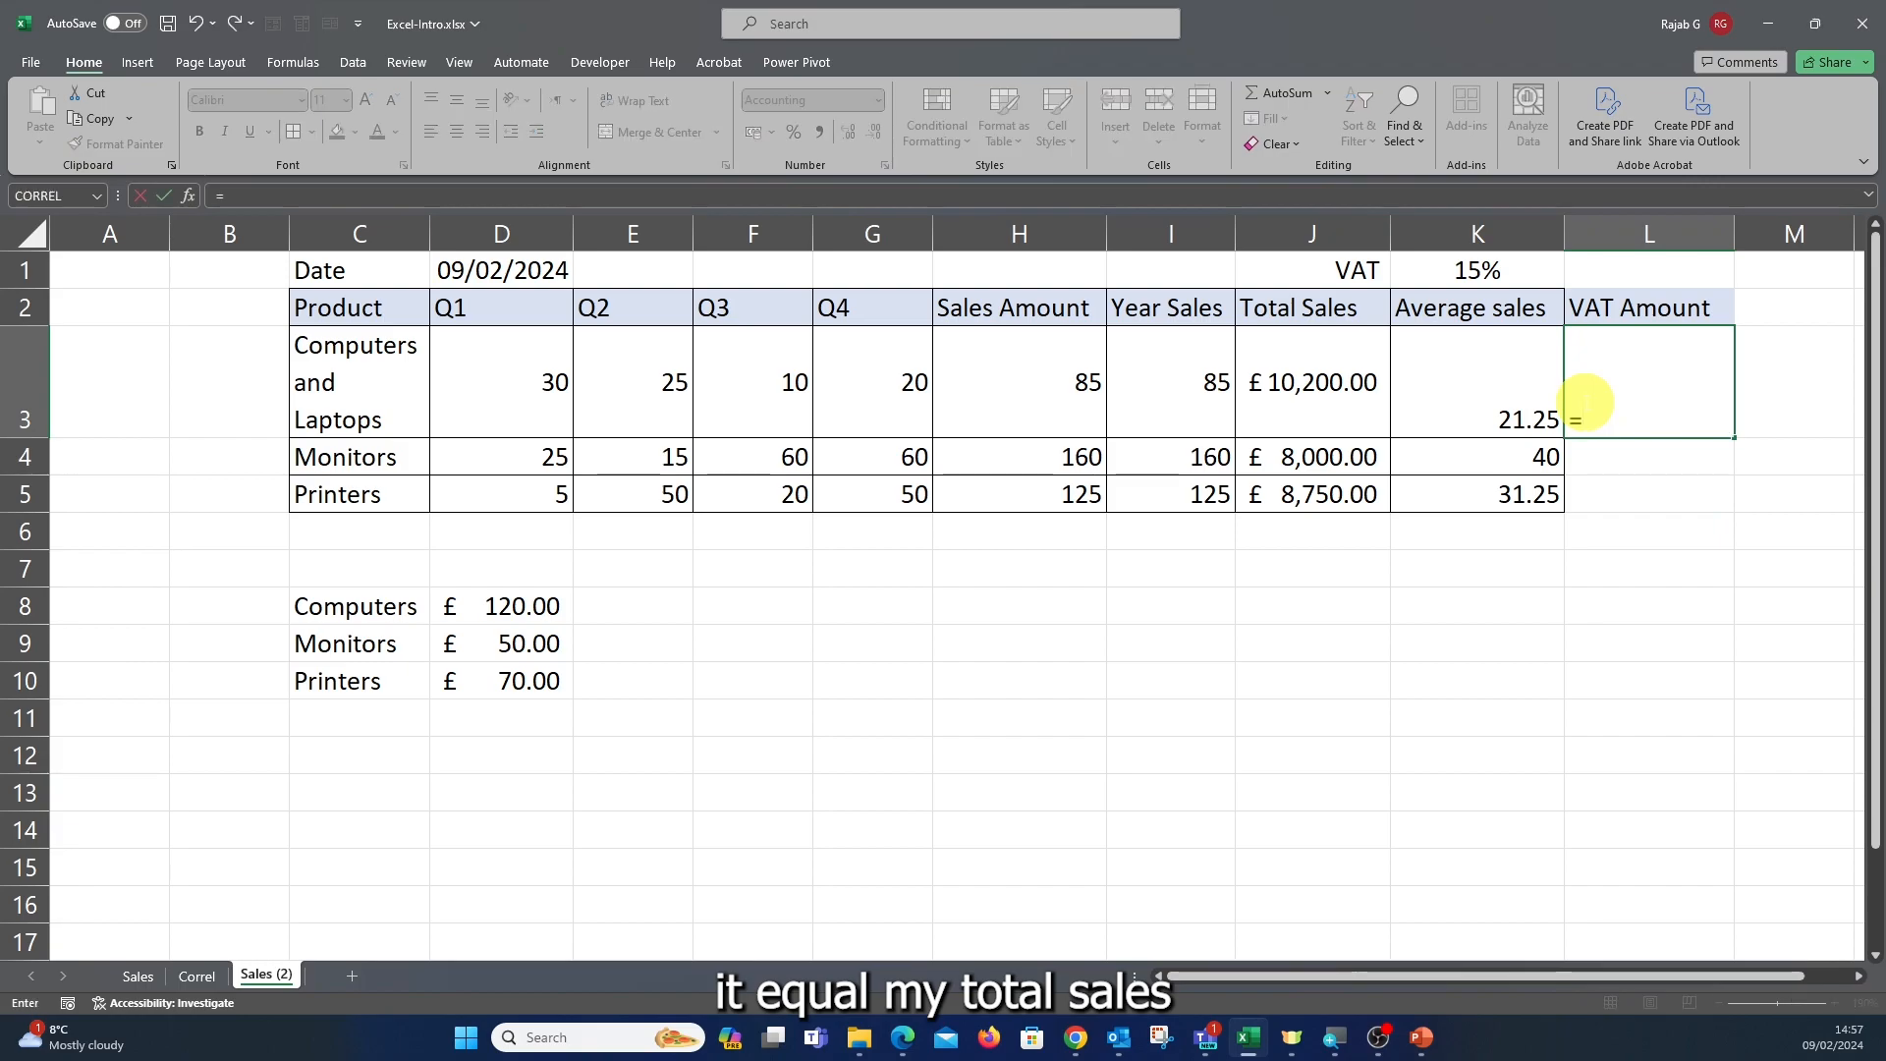
click(1317, 383)
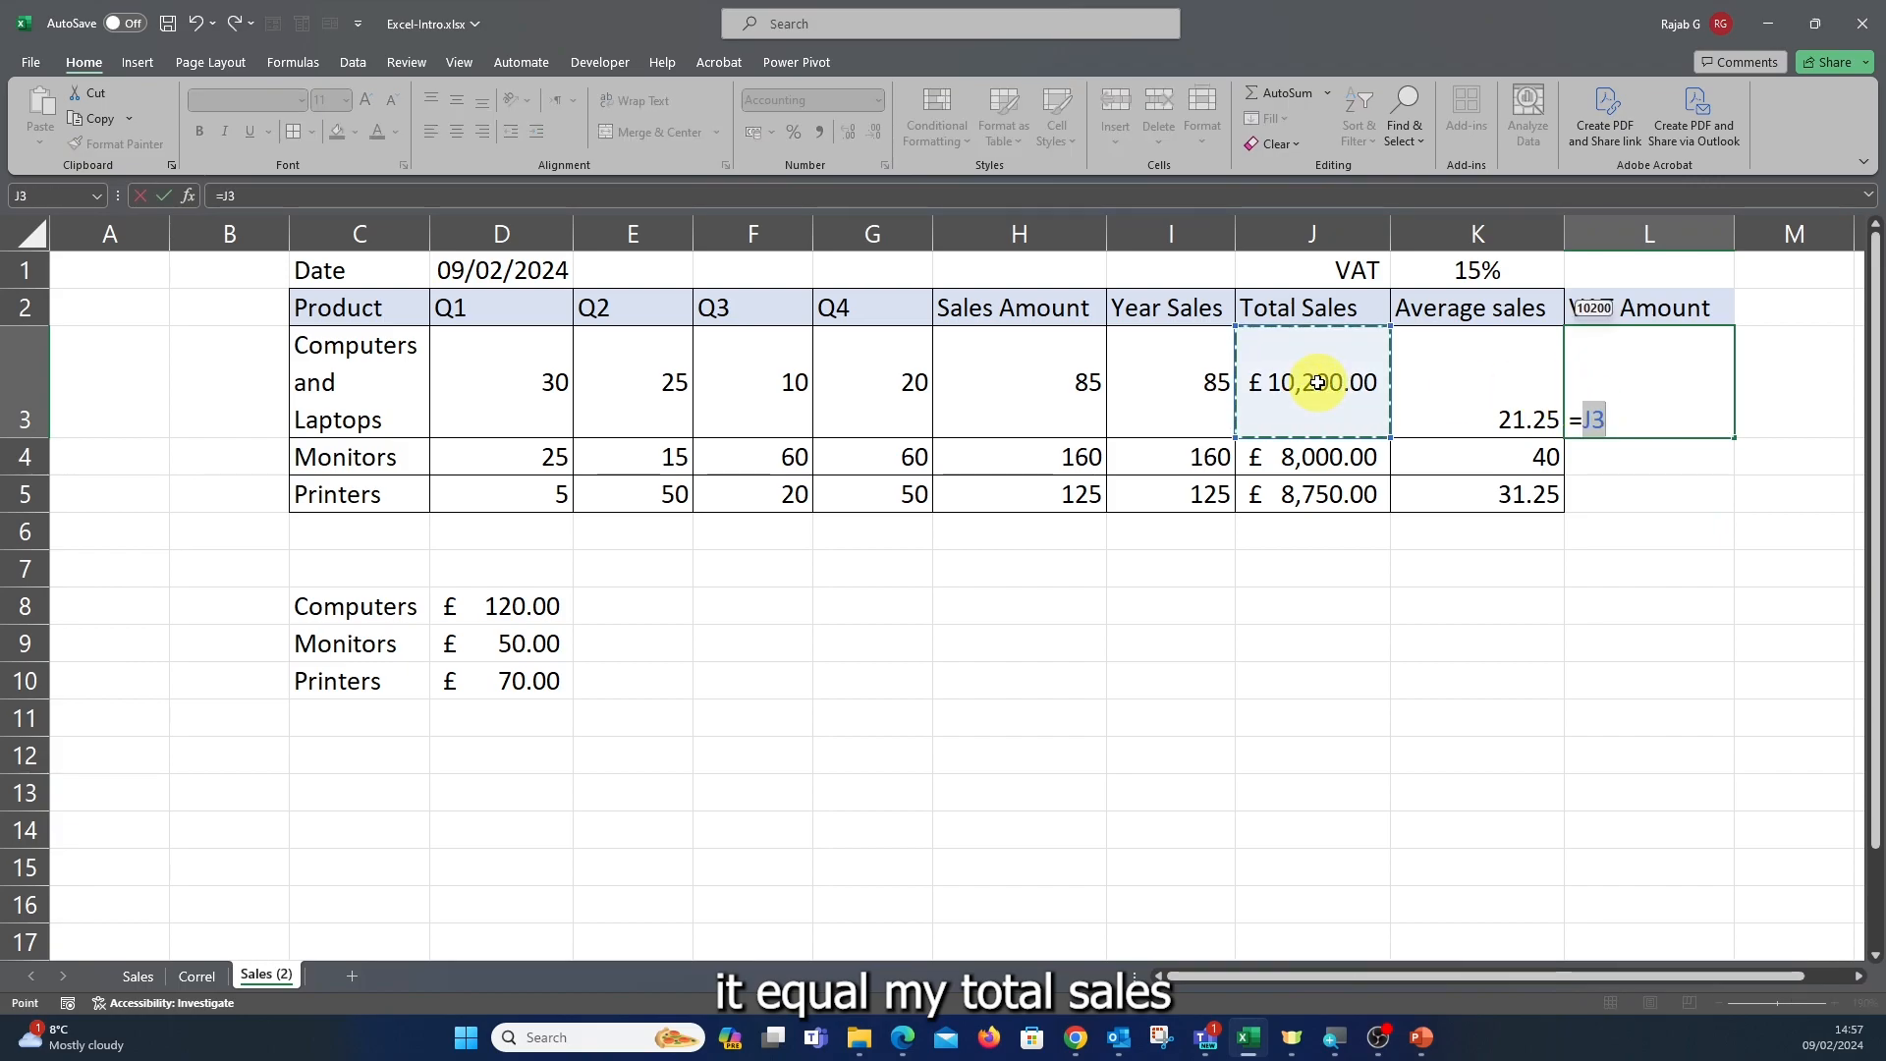
text(*)
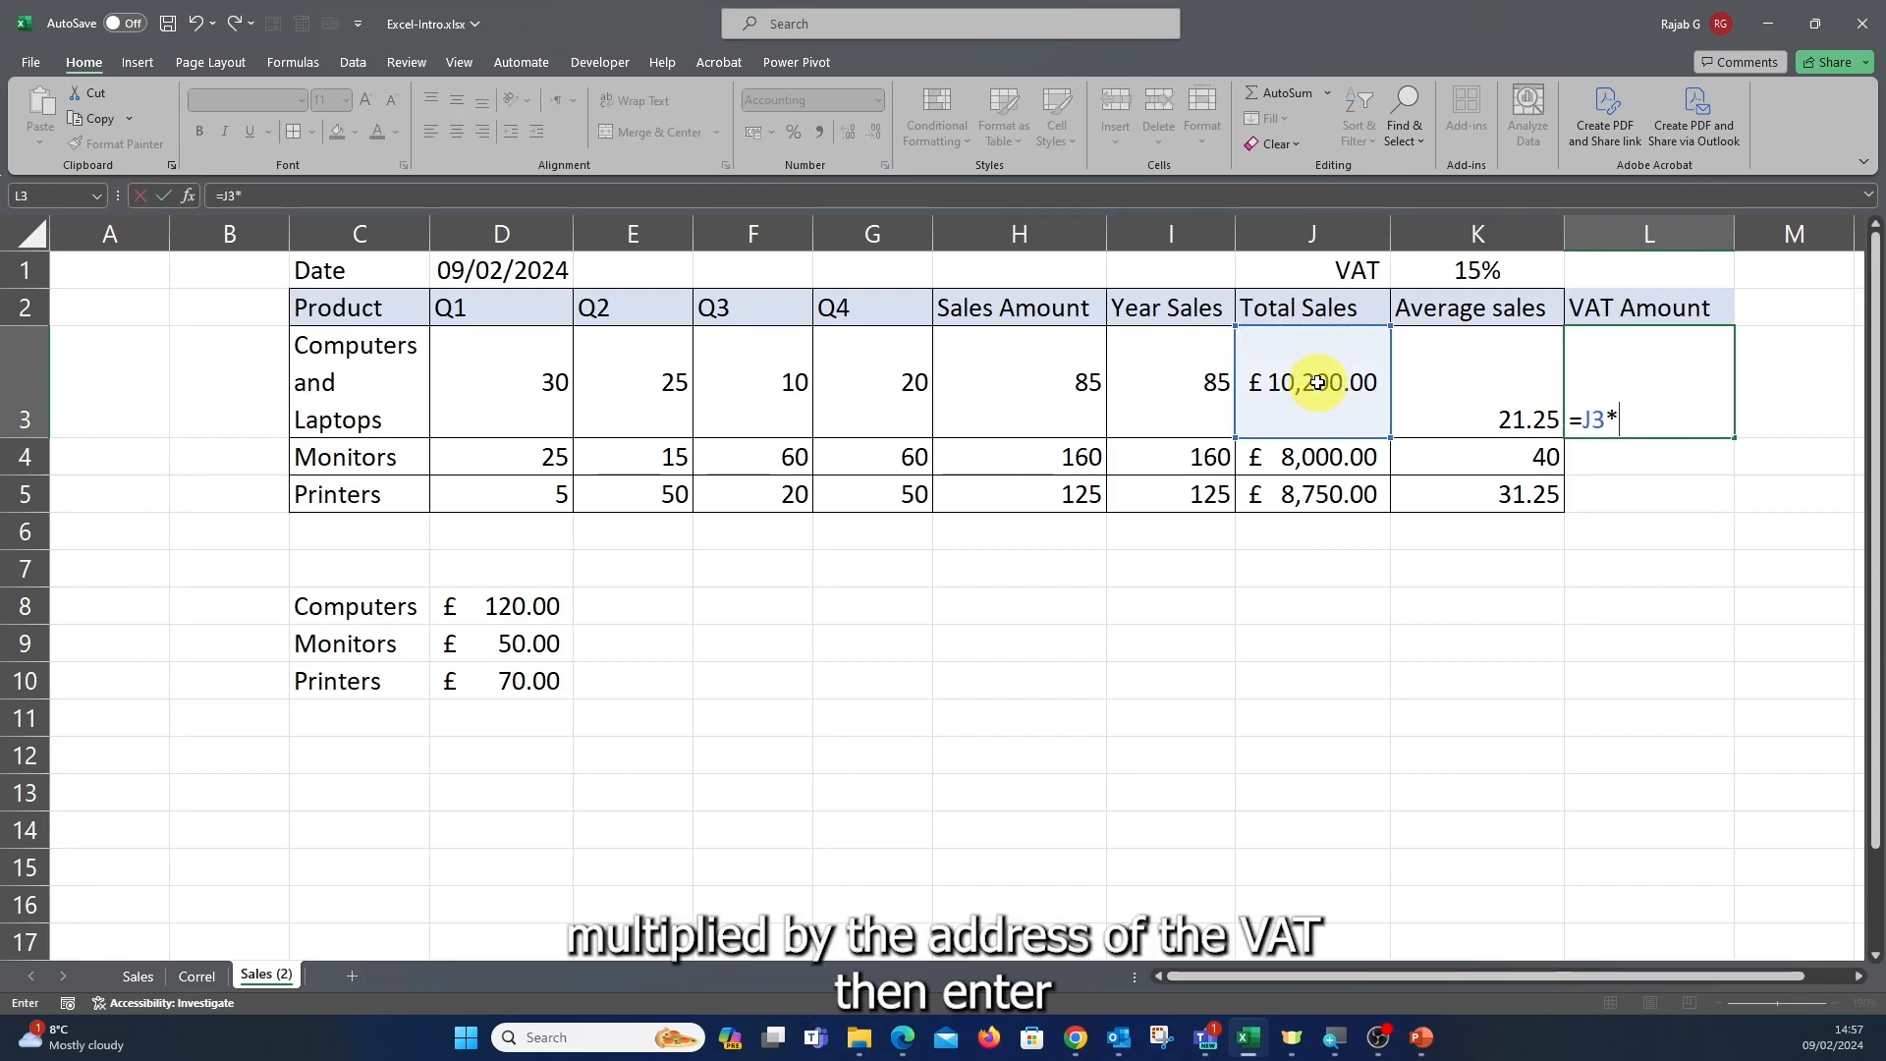
click(1452, 269)
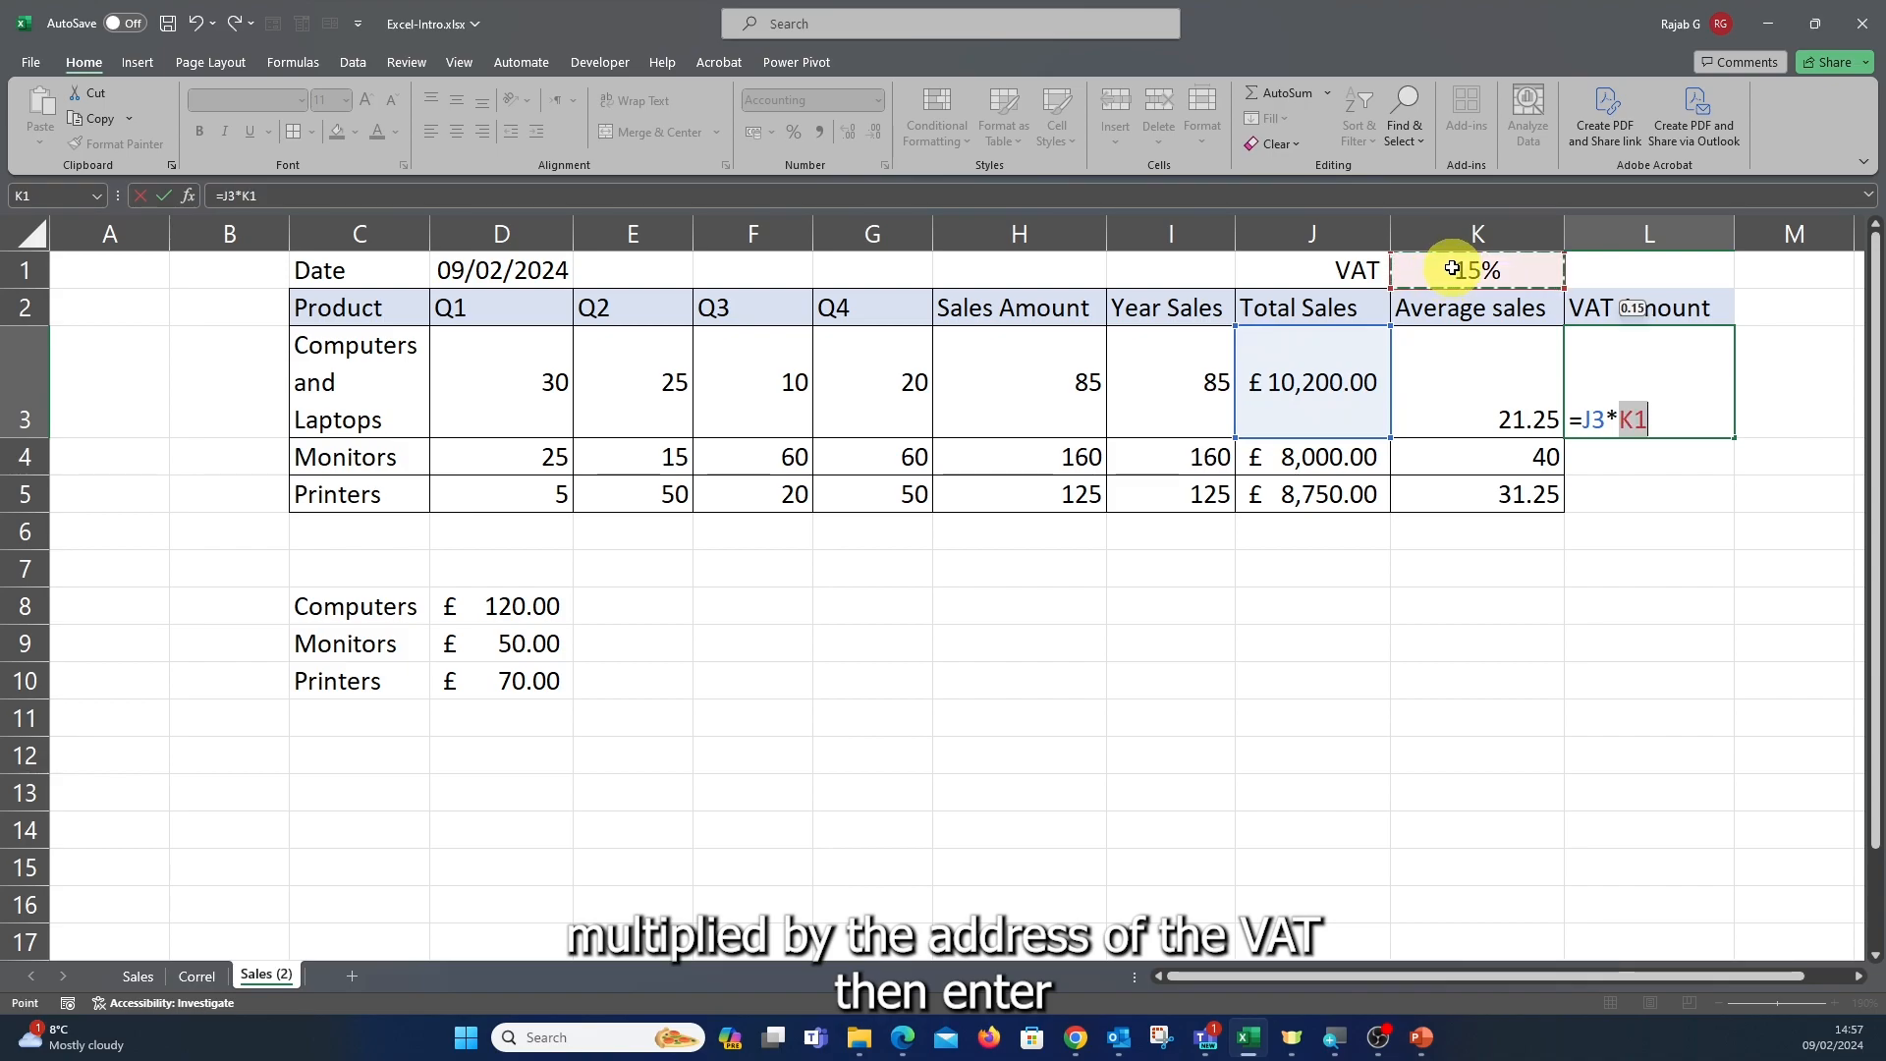
key(Return)
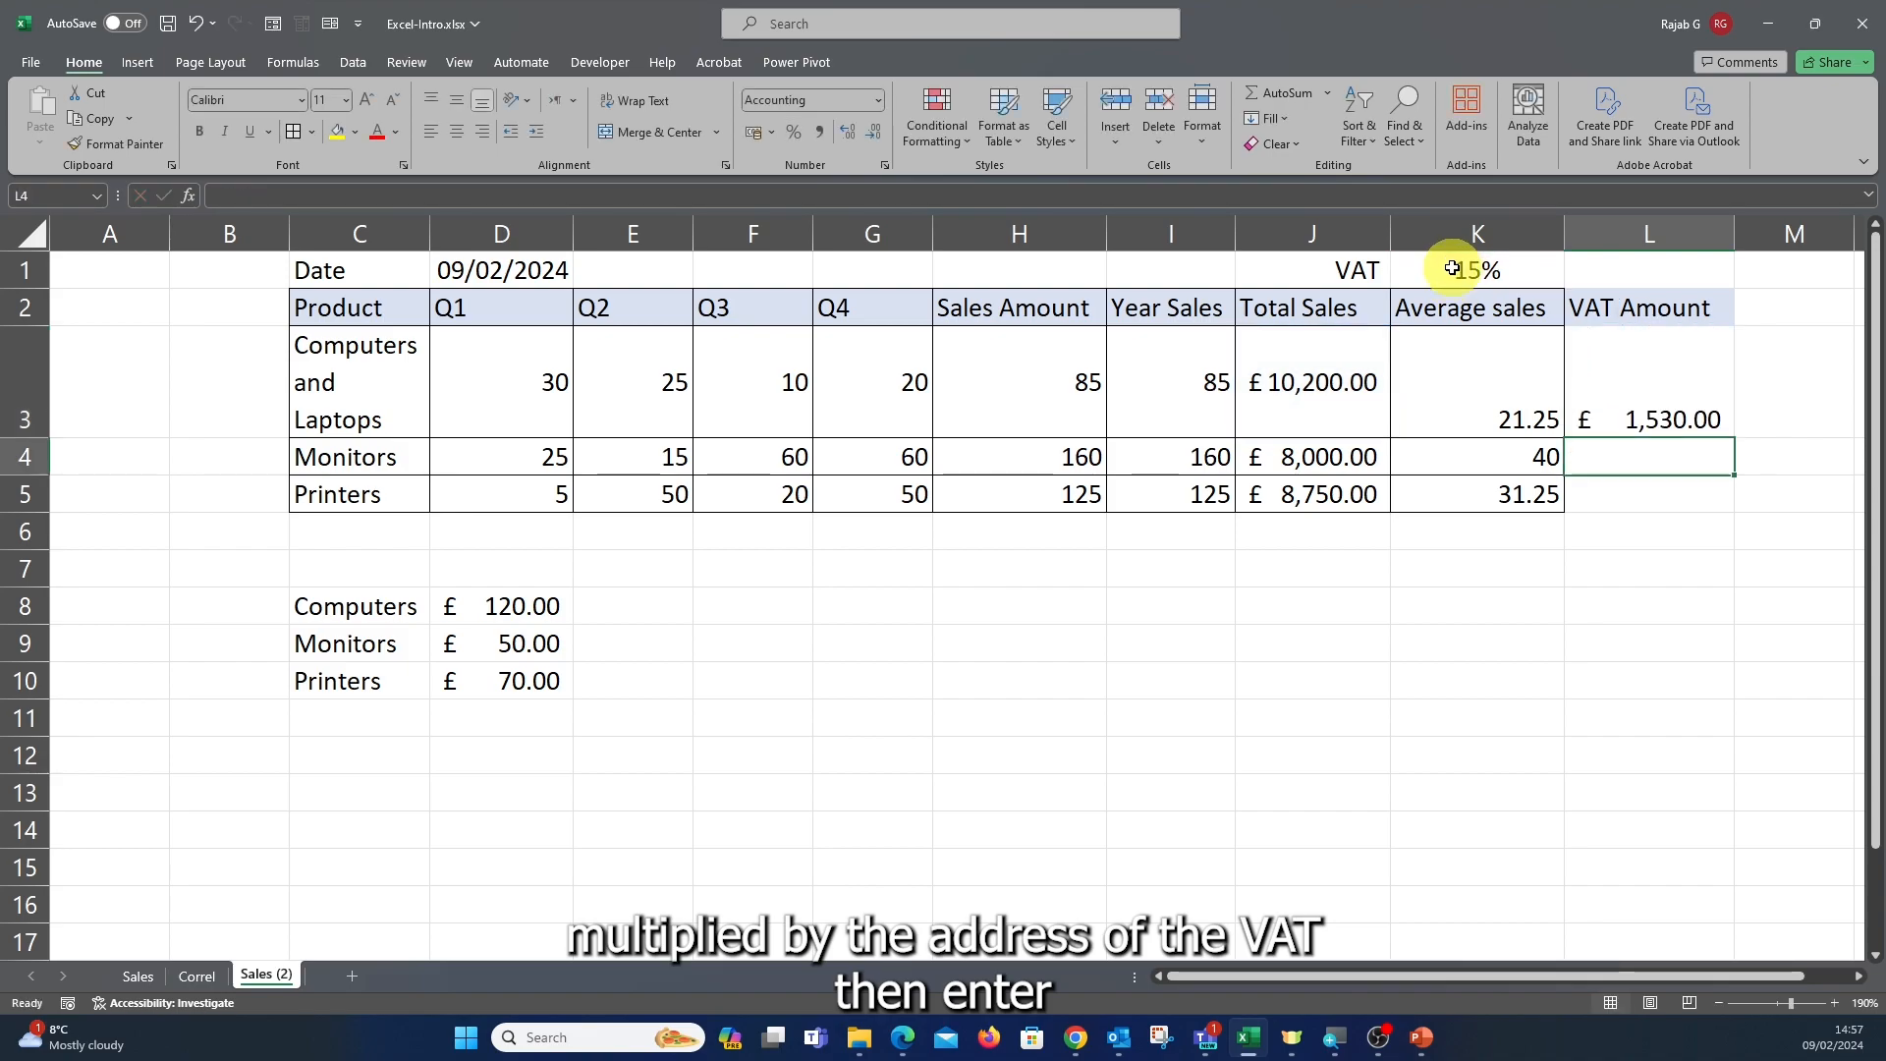
click(1667, 408)
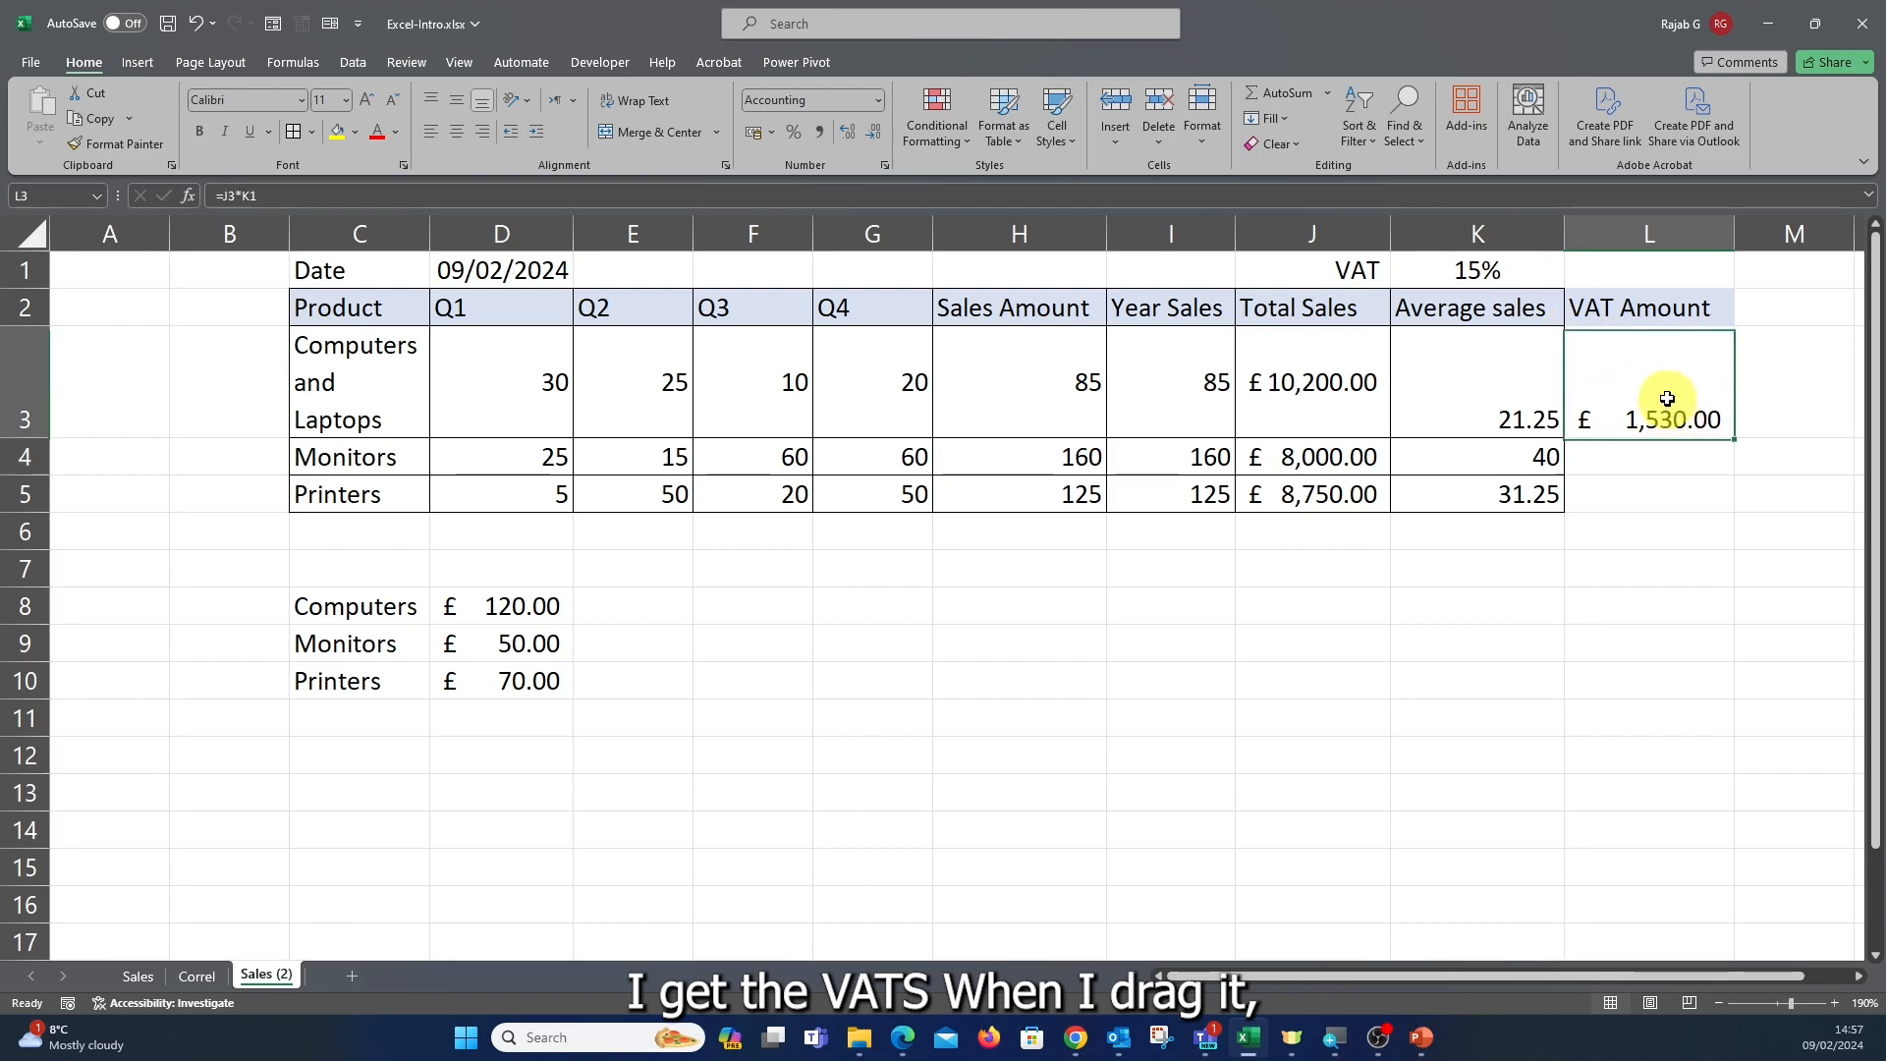
drag(1733, 438, 1737, 497)
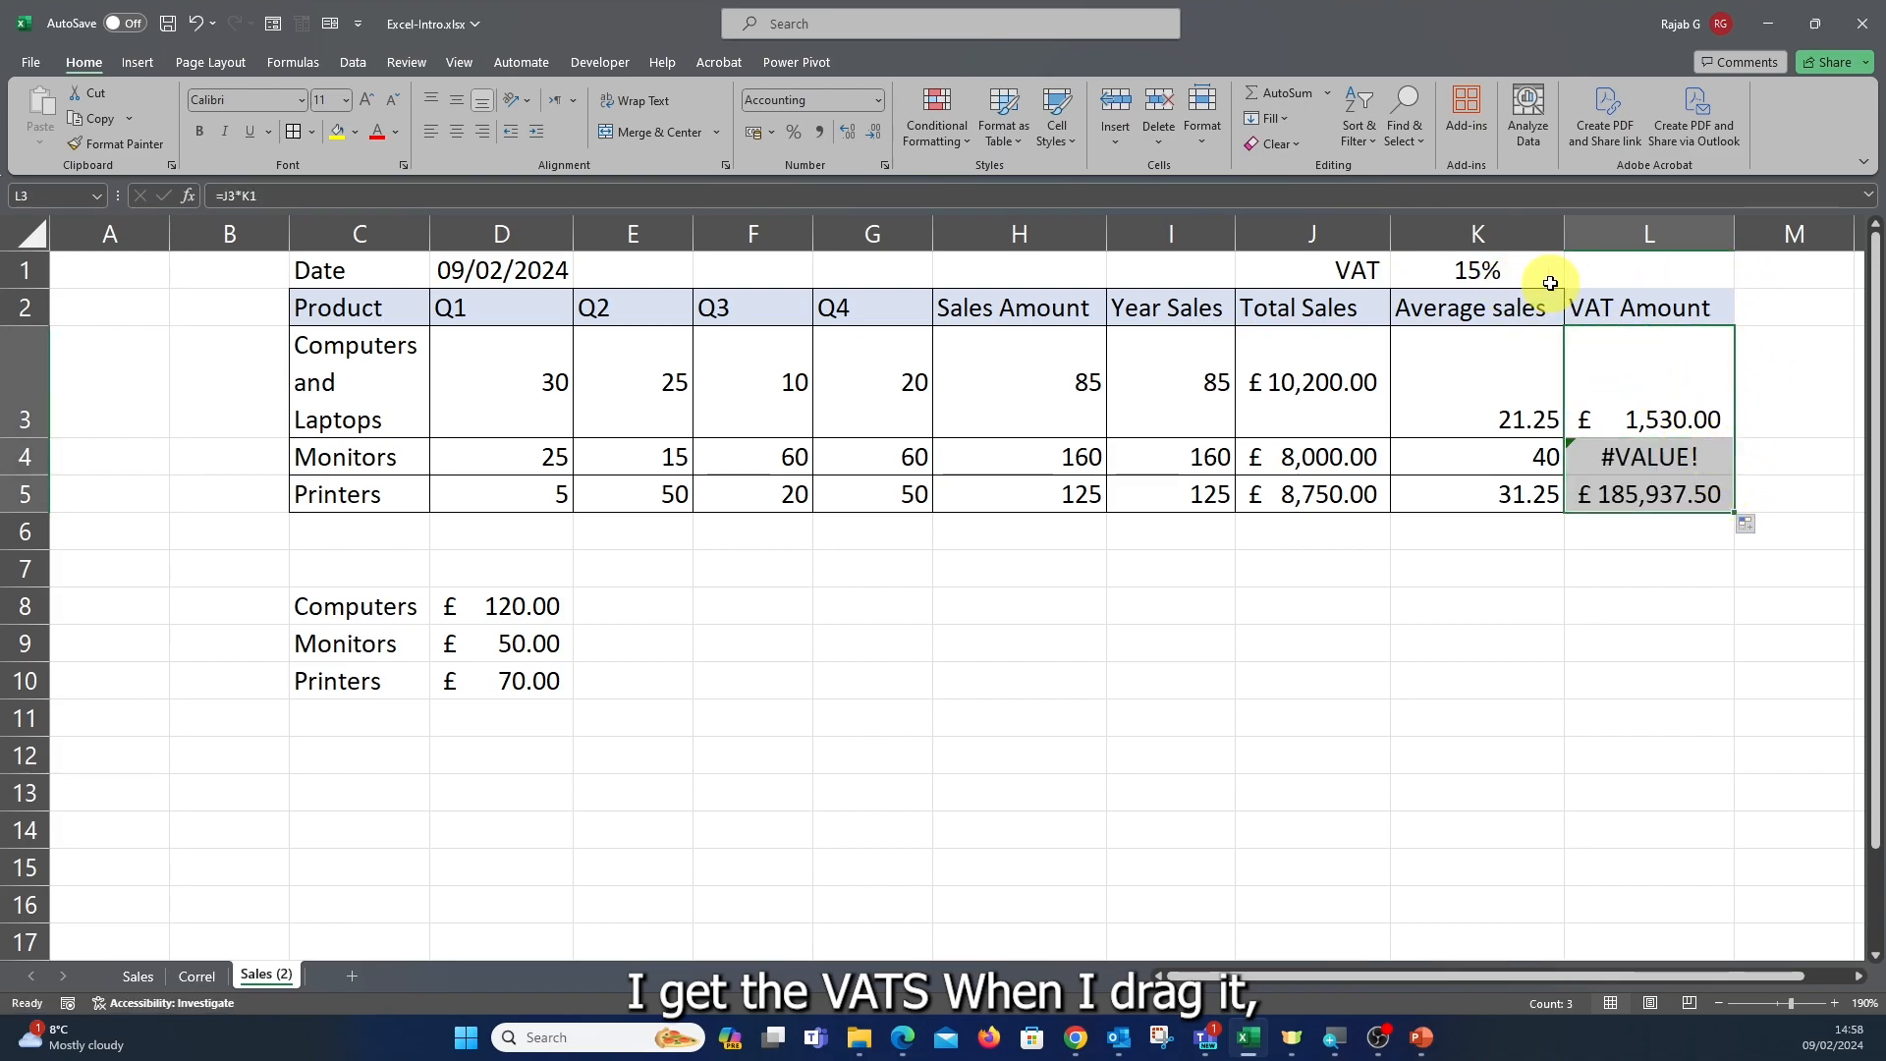
- Inspect which cells the copied VAT formulas in L4 and L5 refer to, leaving both formulas as they are
double_click(1647, 457)
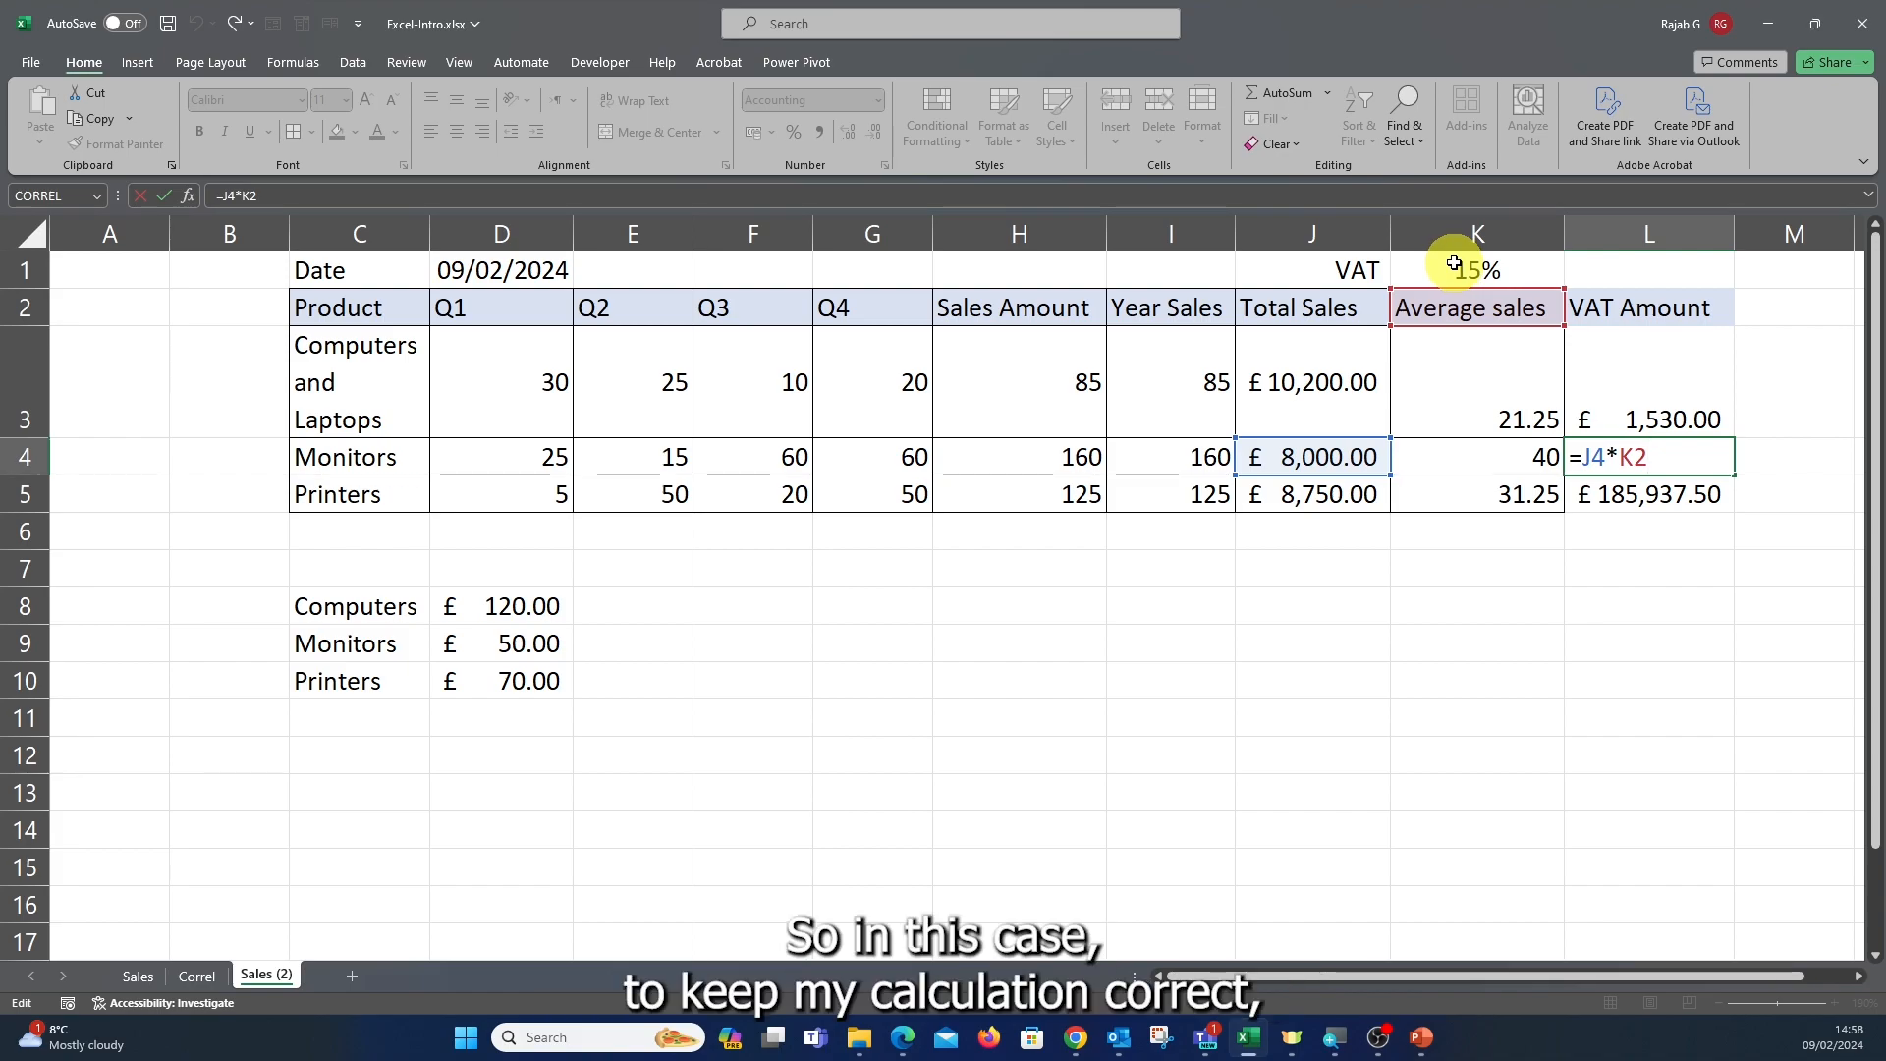
key(ctrl+Return)
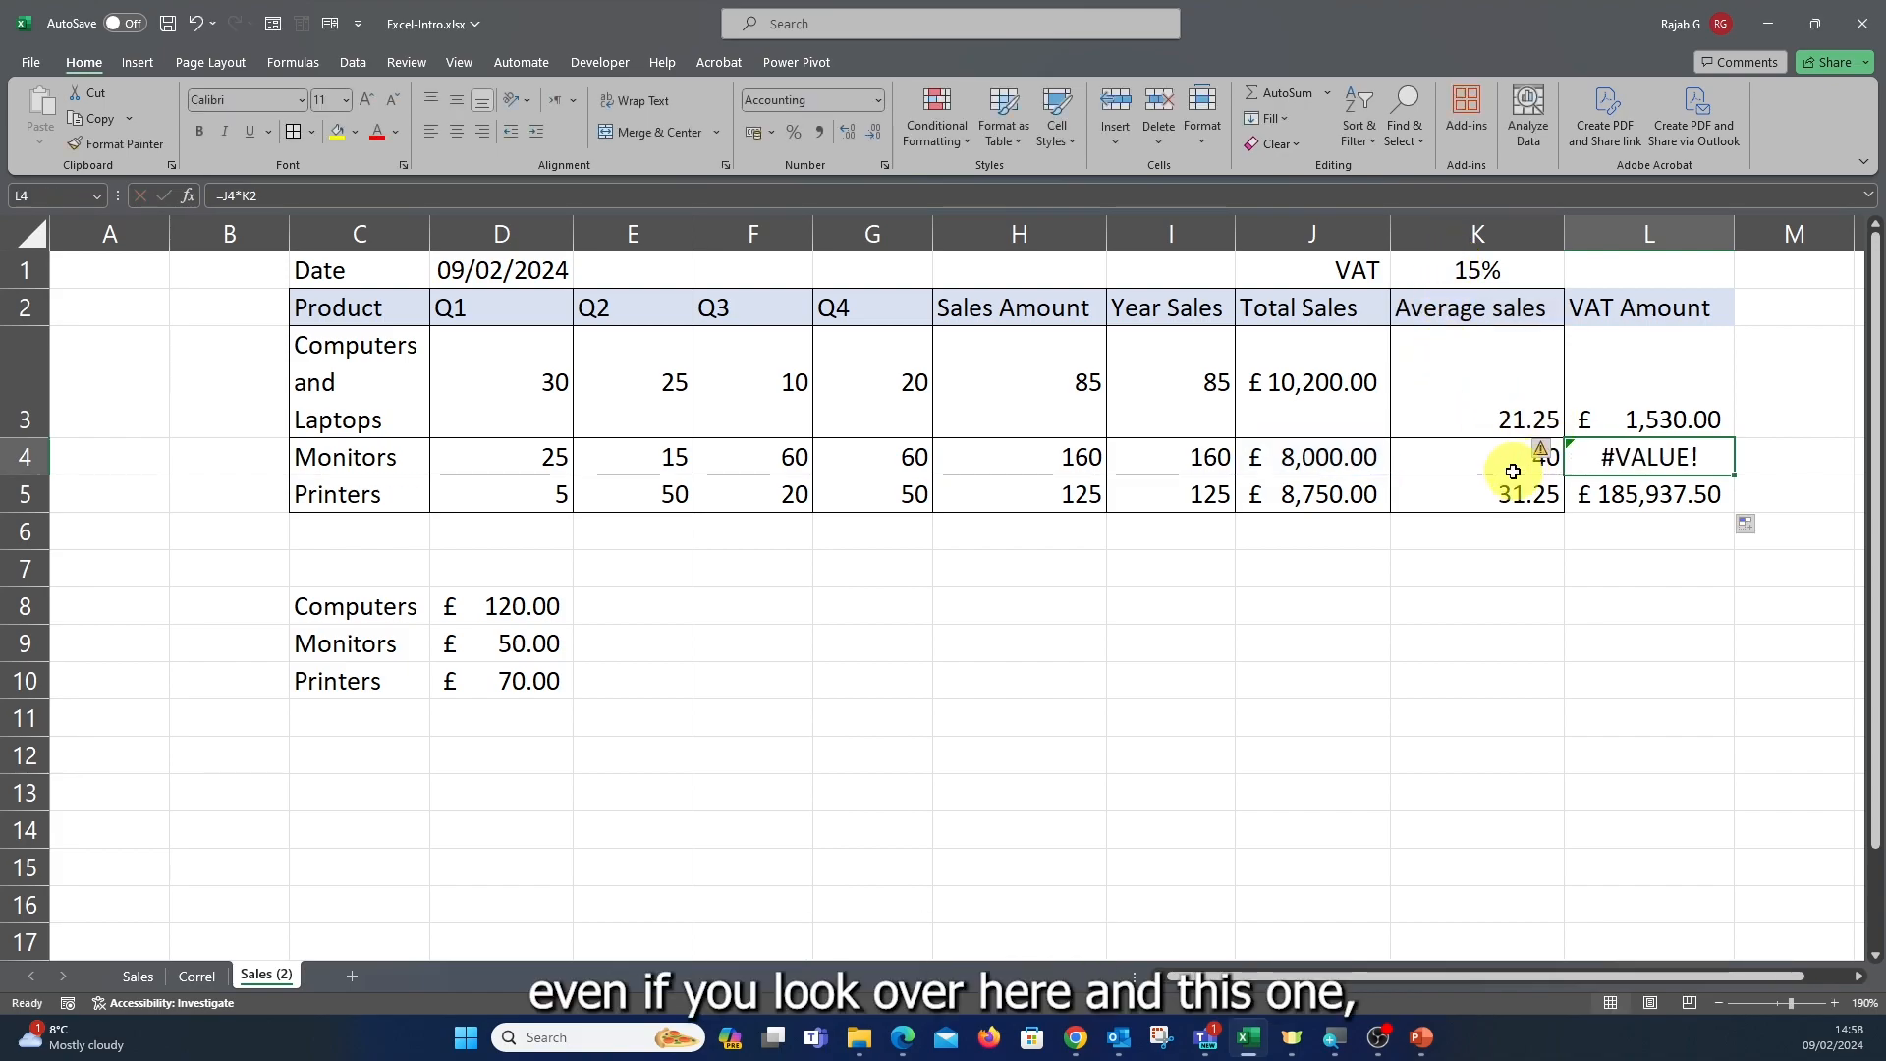
click(1584, 494)
double_click(1611, 494)
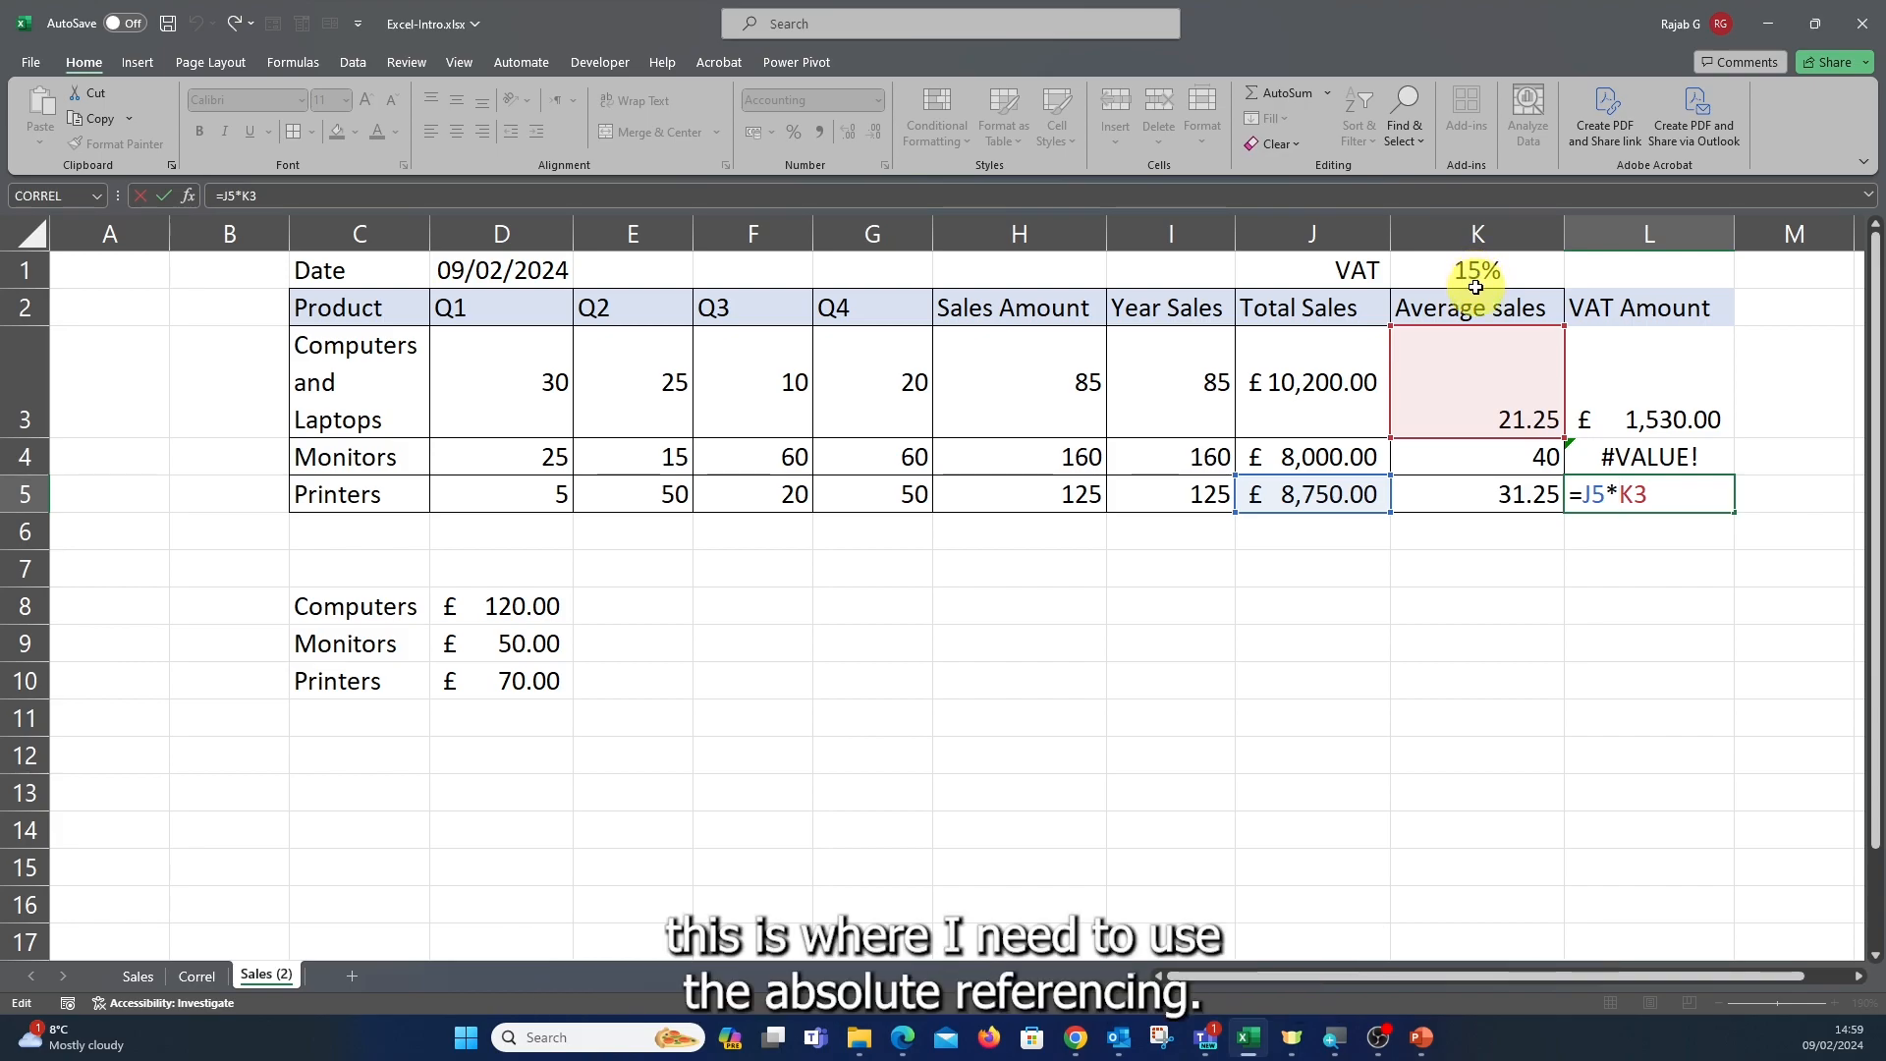
key(Return)
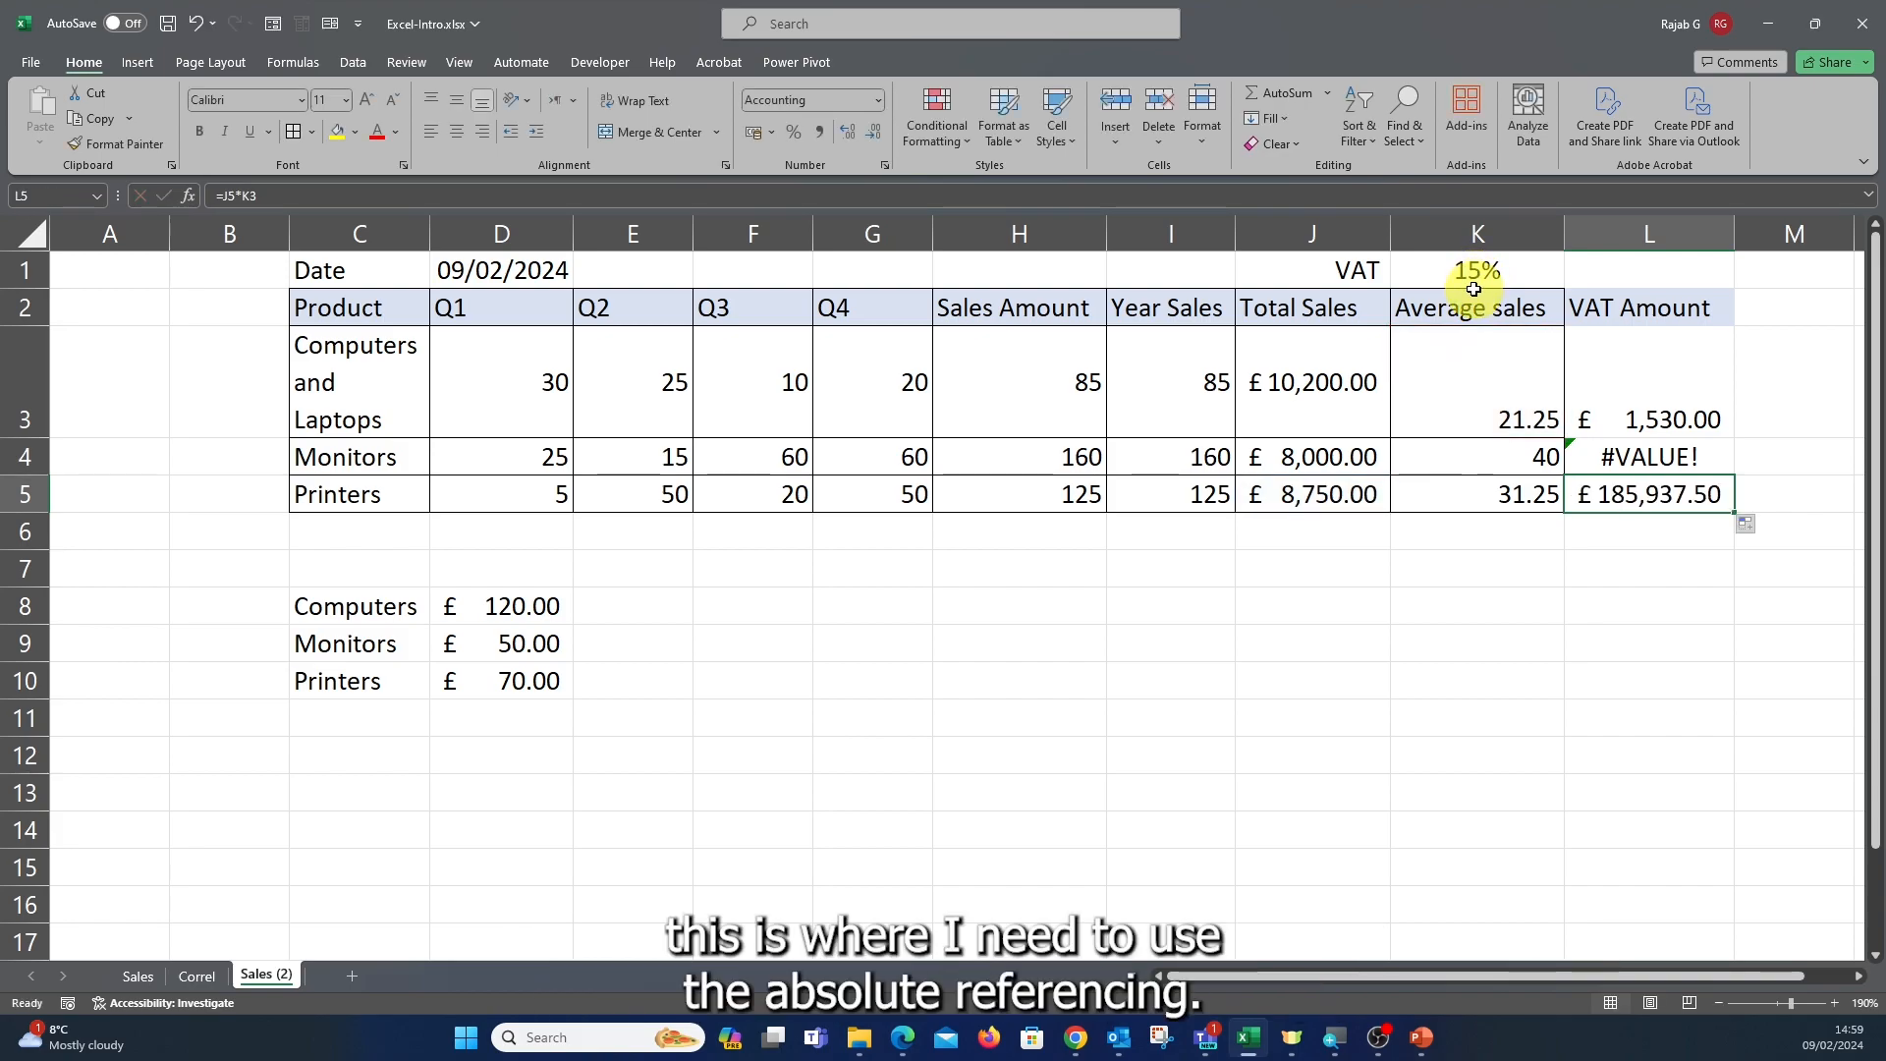
- Clear the VAT amount formulas in L3:L5
drag(1644, 385, 1642, 492)
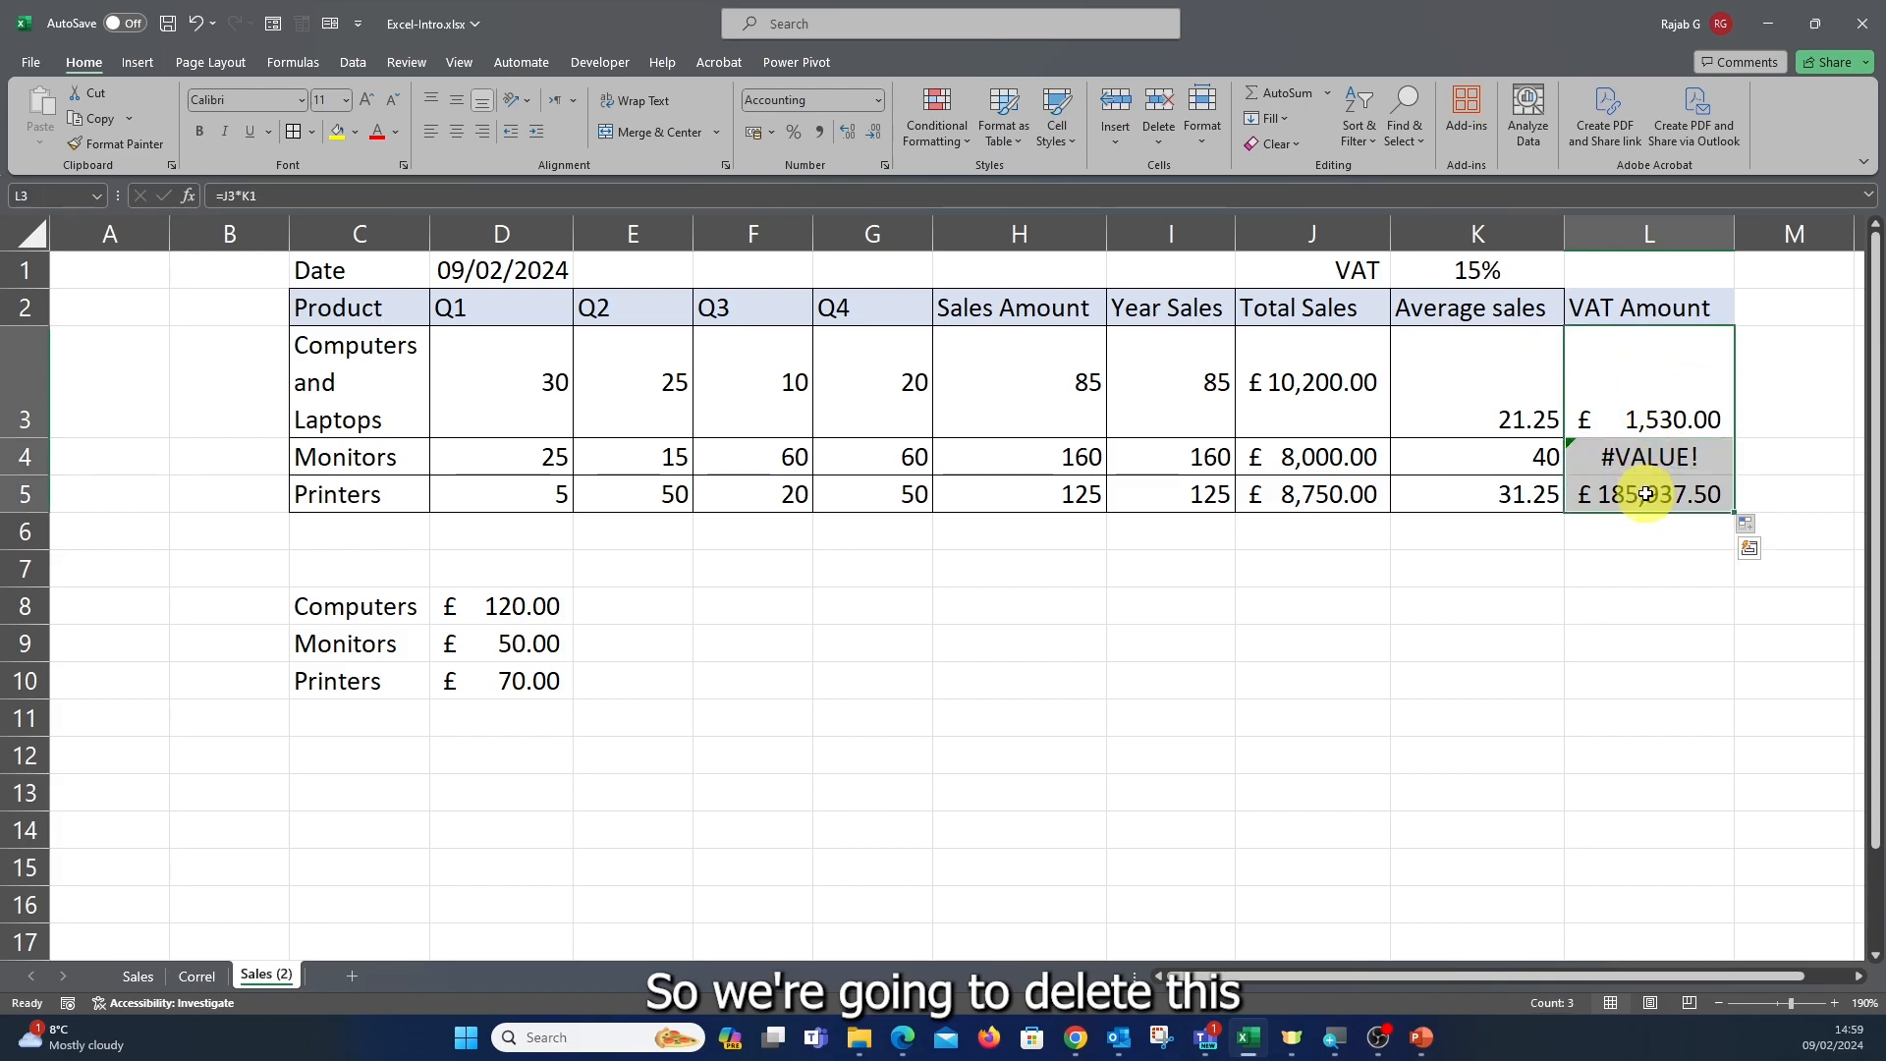
key(Delete)
- Enter =J3*$K$1 in L3 with an absolute reference to the VAT rate, and fill it down to L5
click(1612, 388)
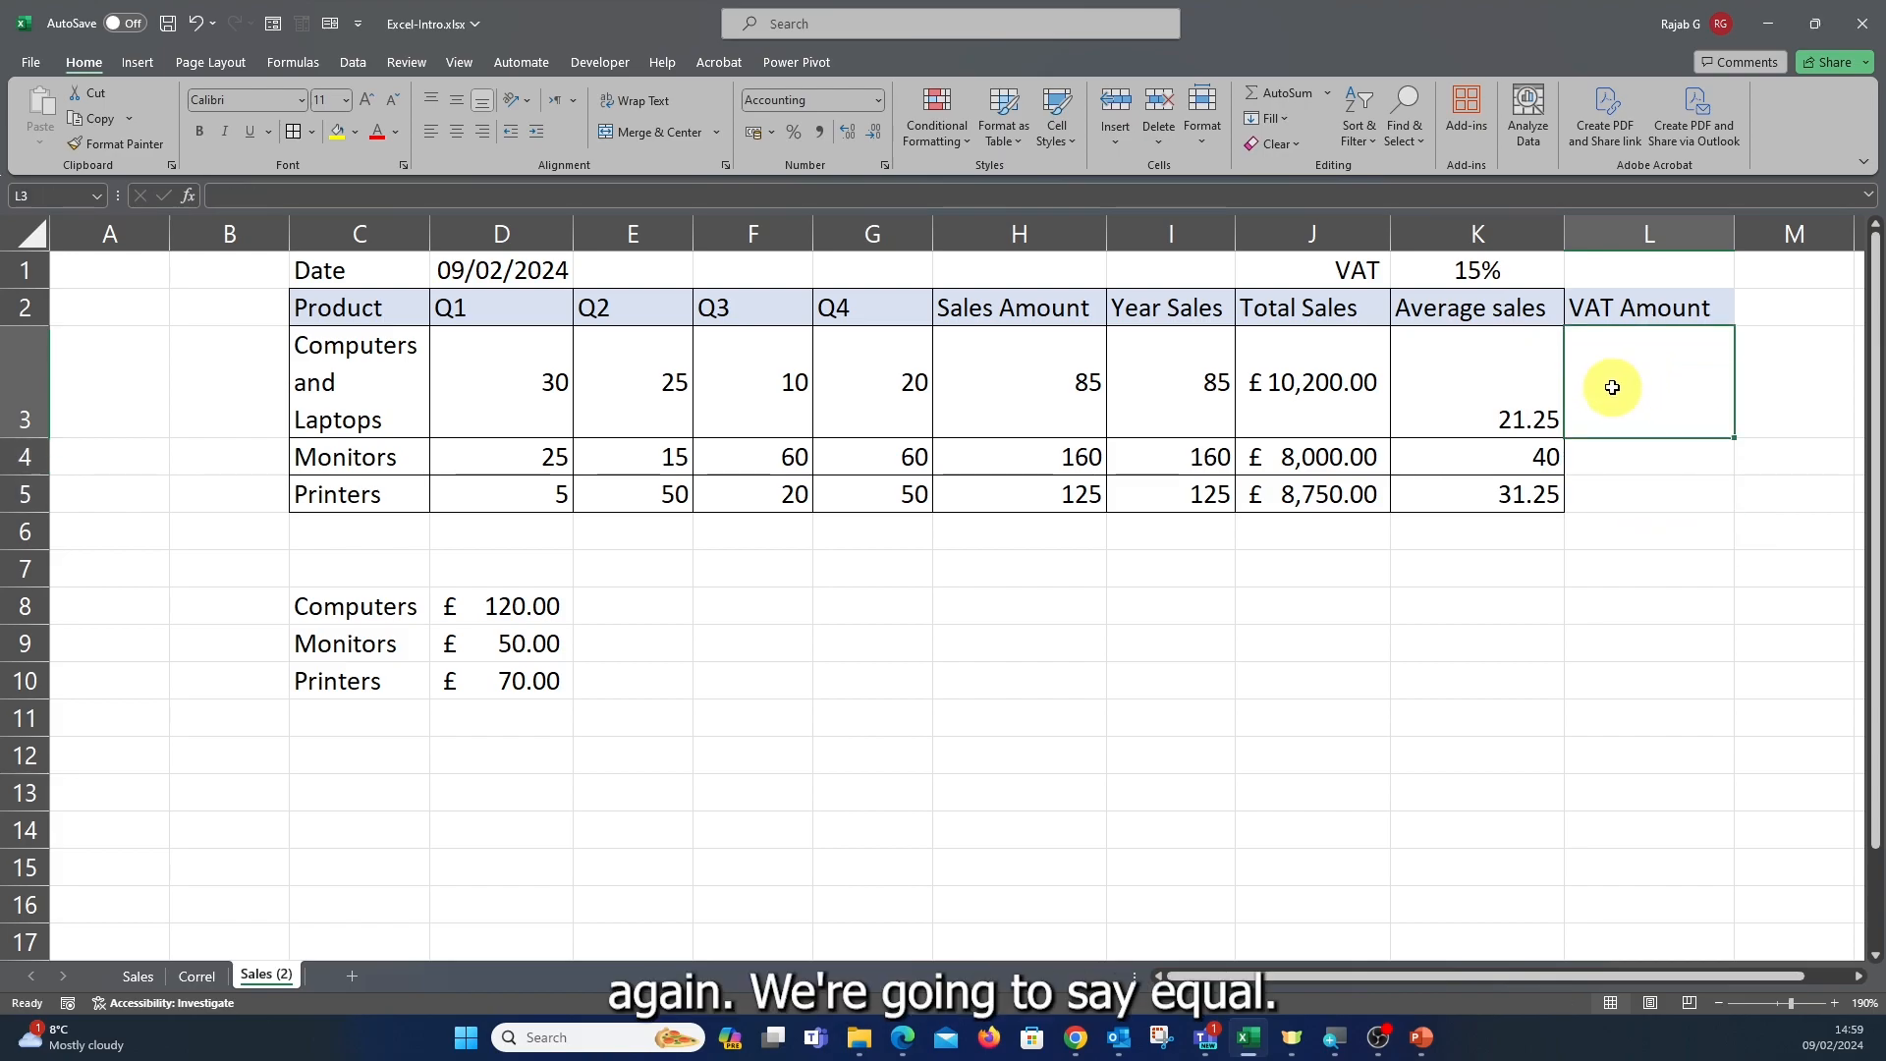
text(=)
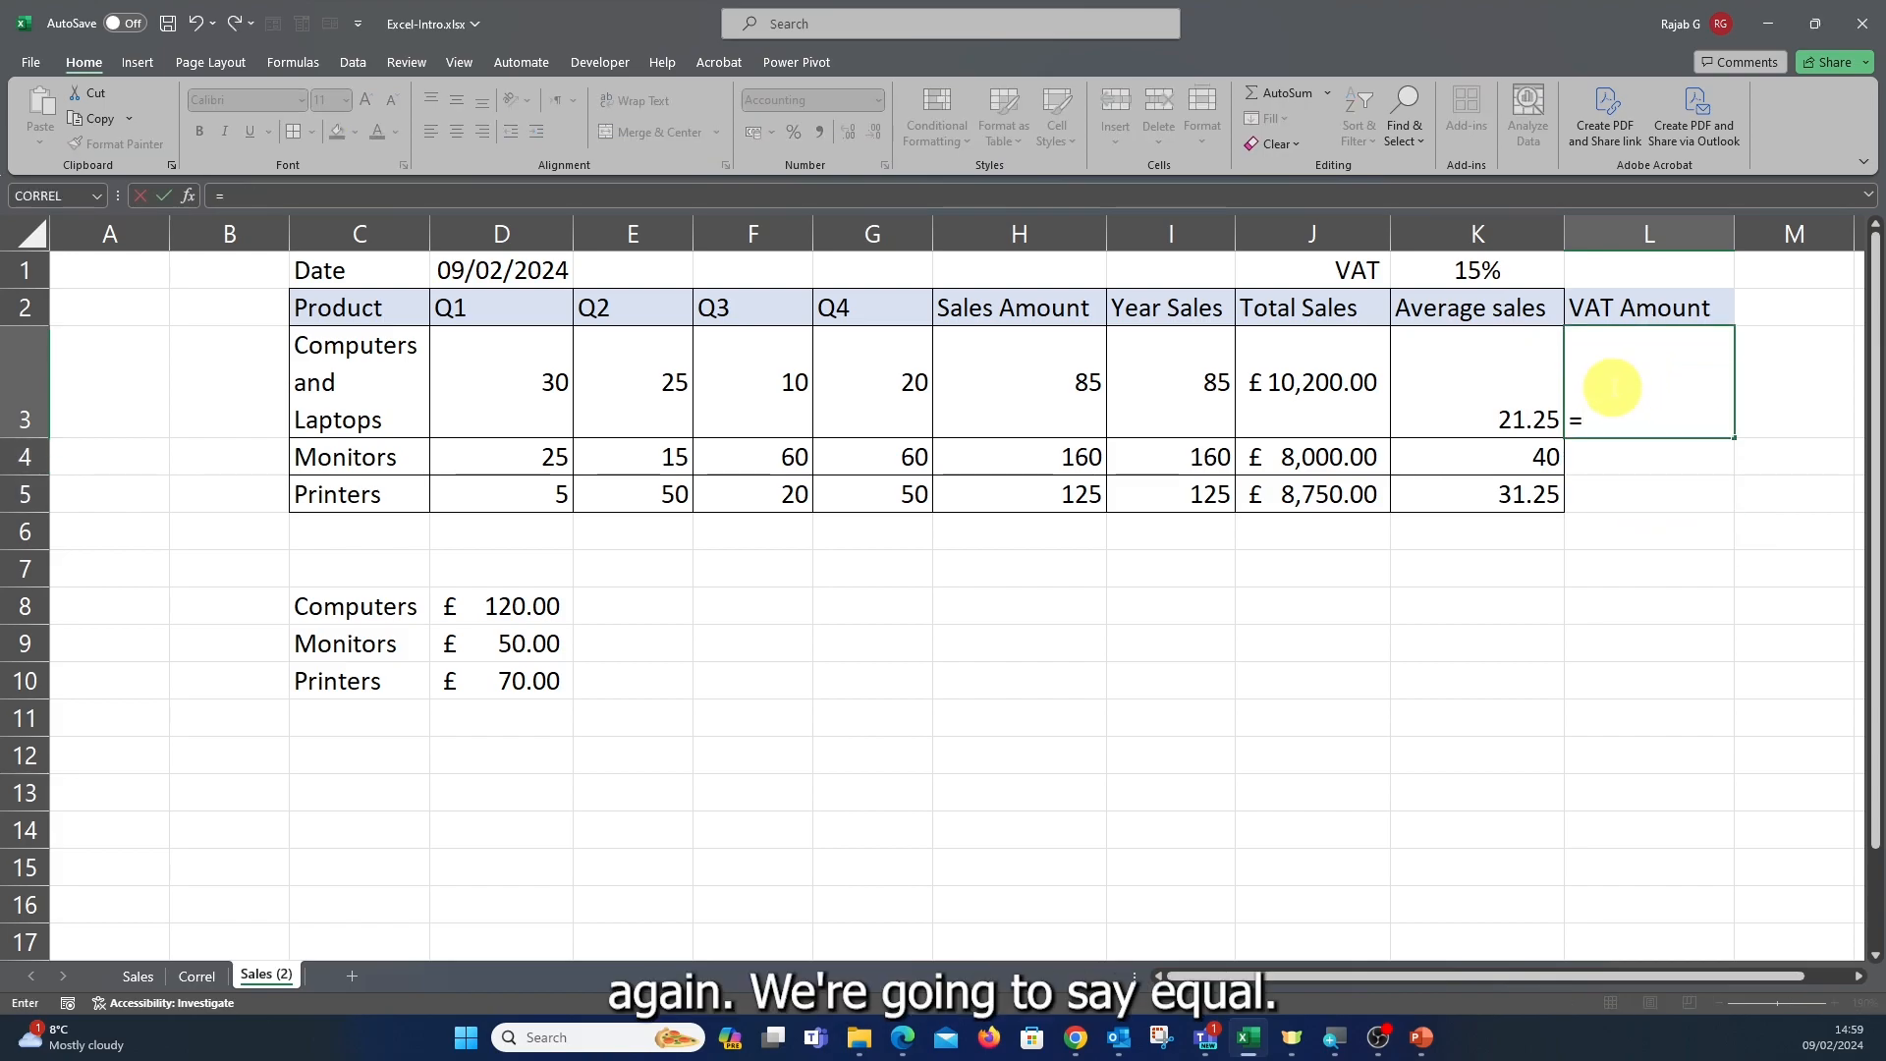
click(1285, 368)
text(*)
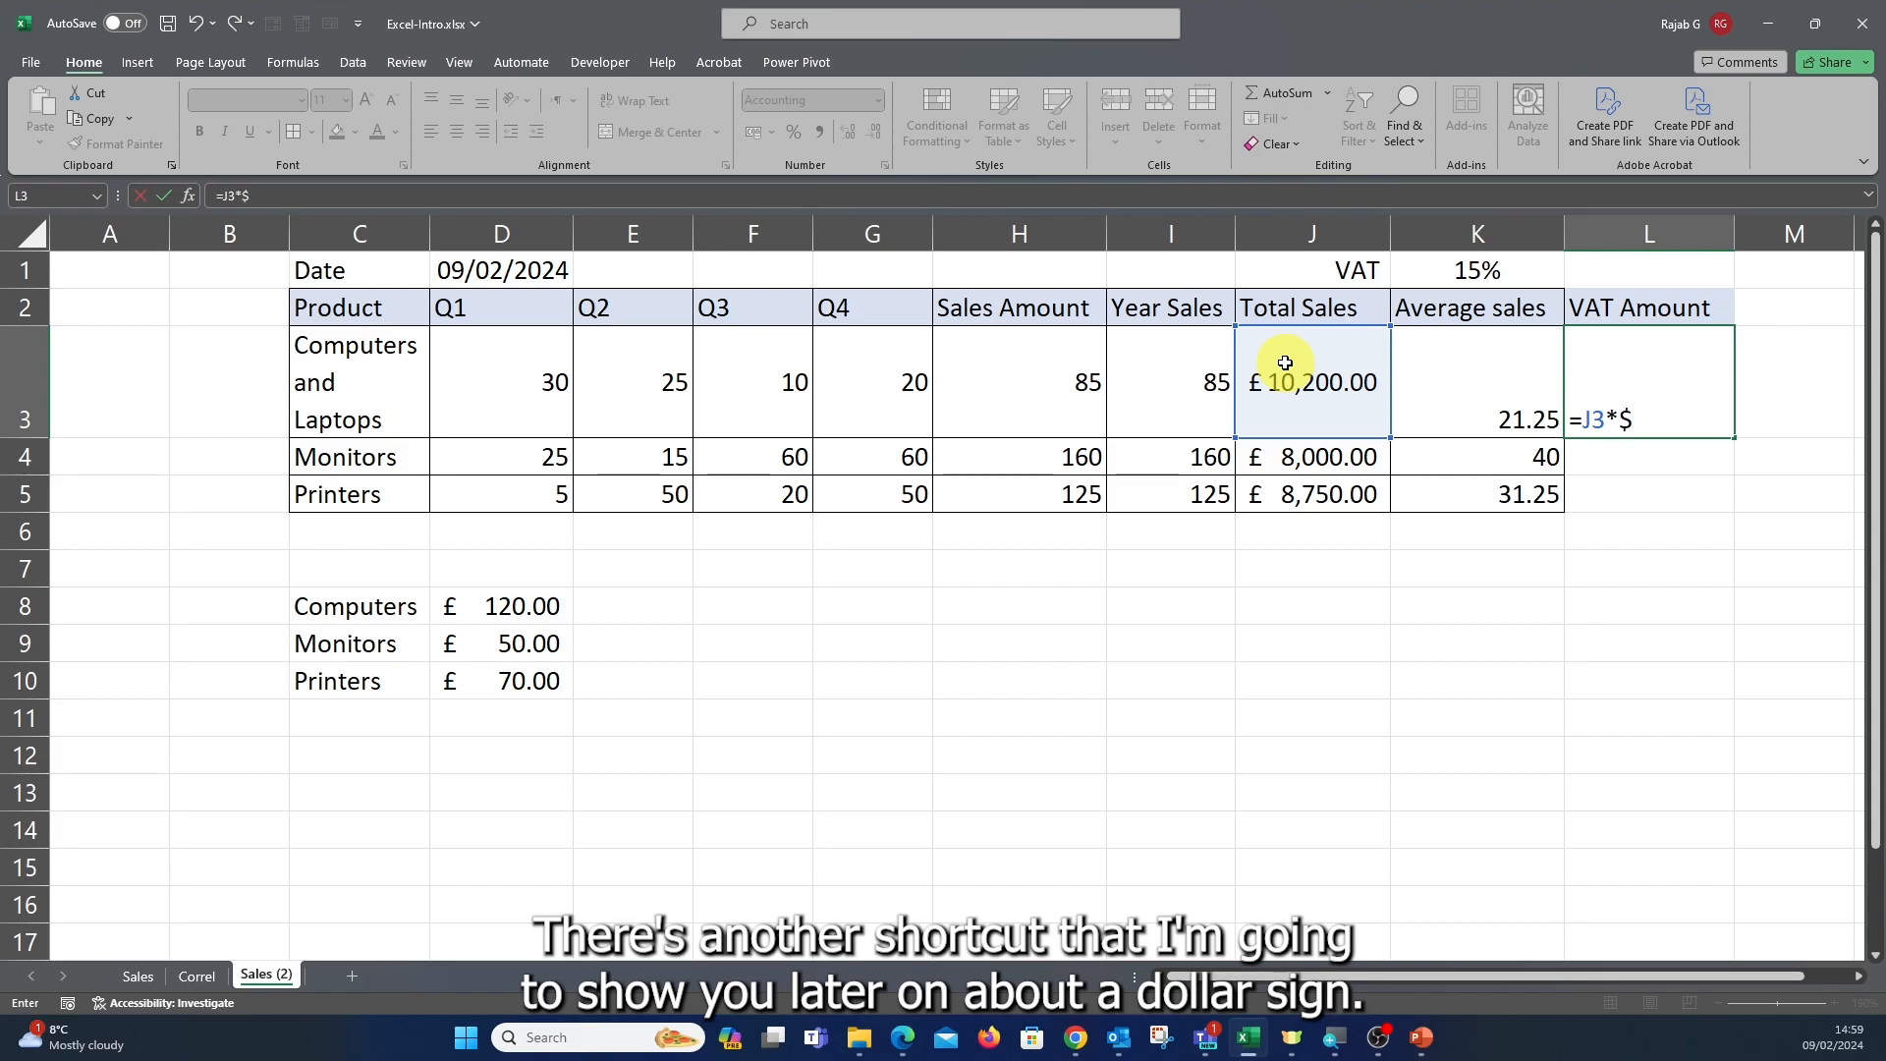
text(k)
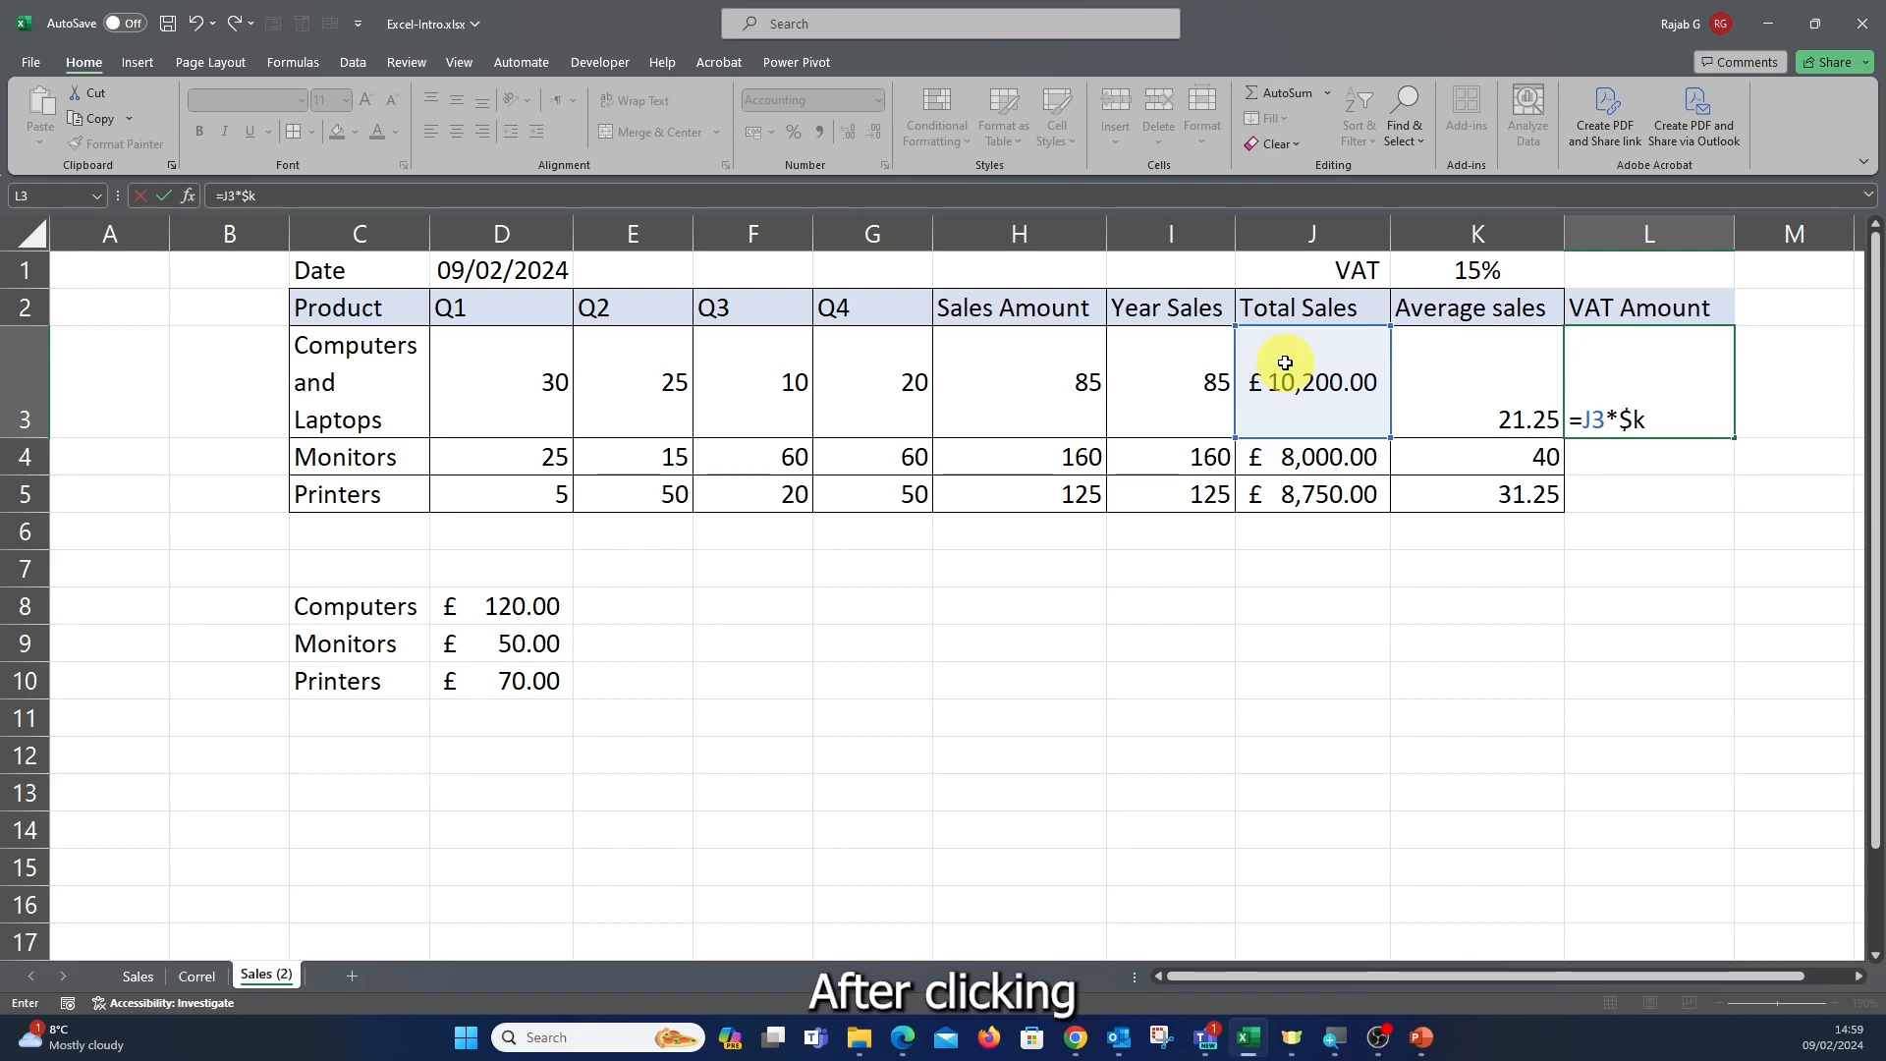
text($1)
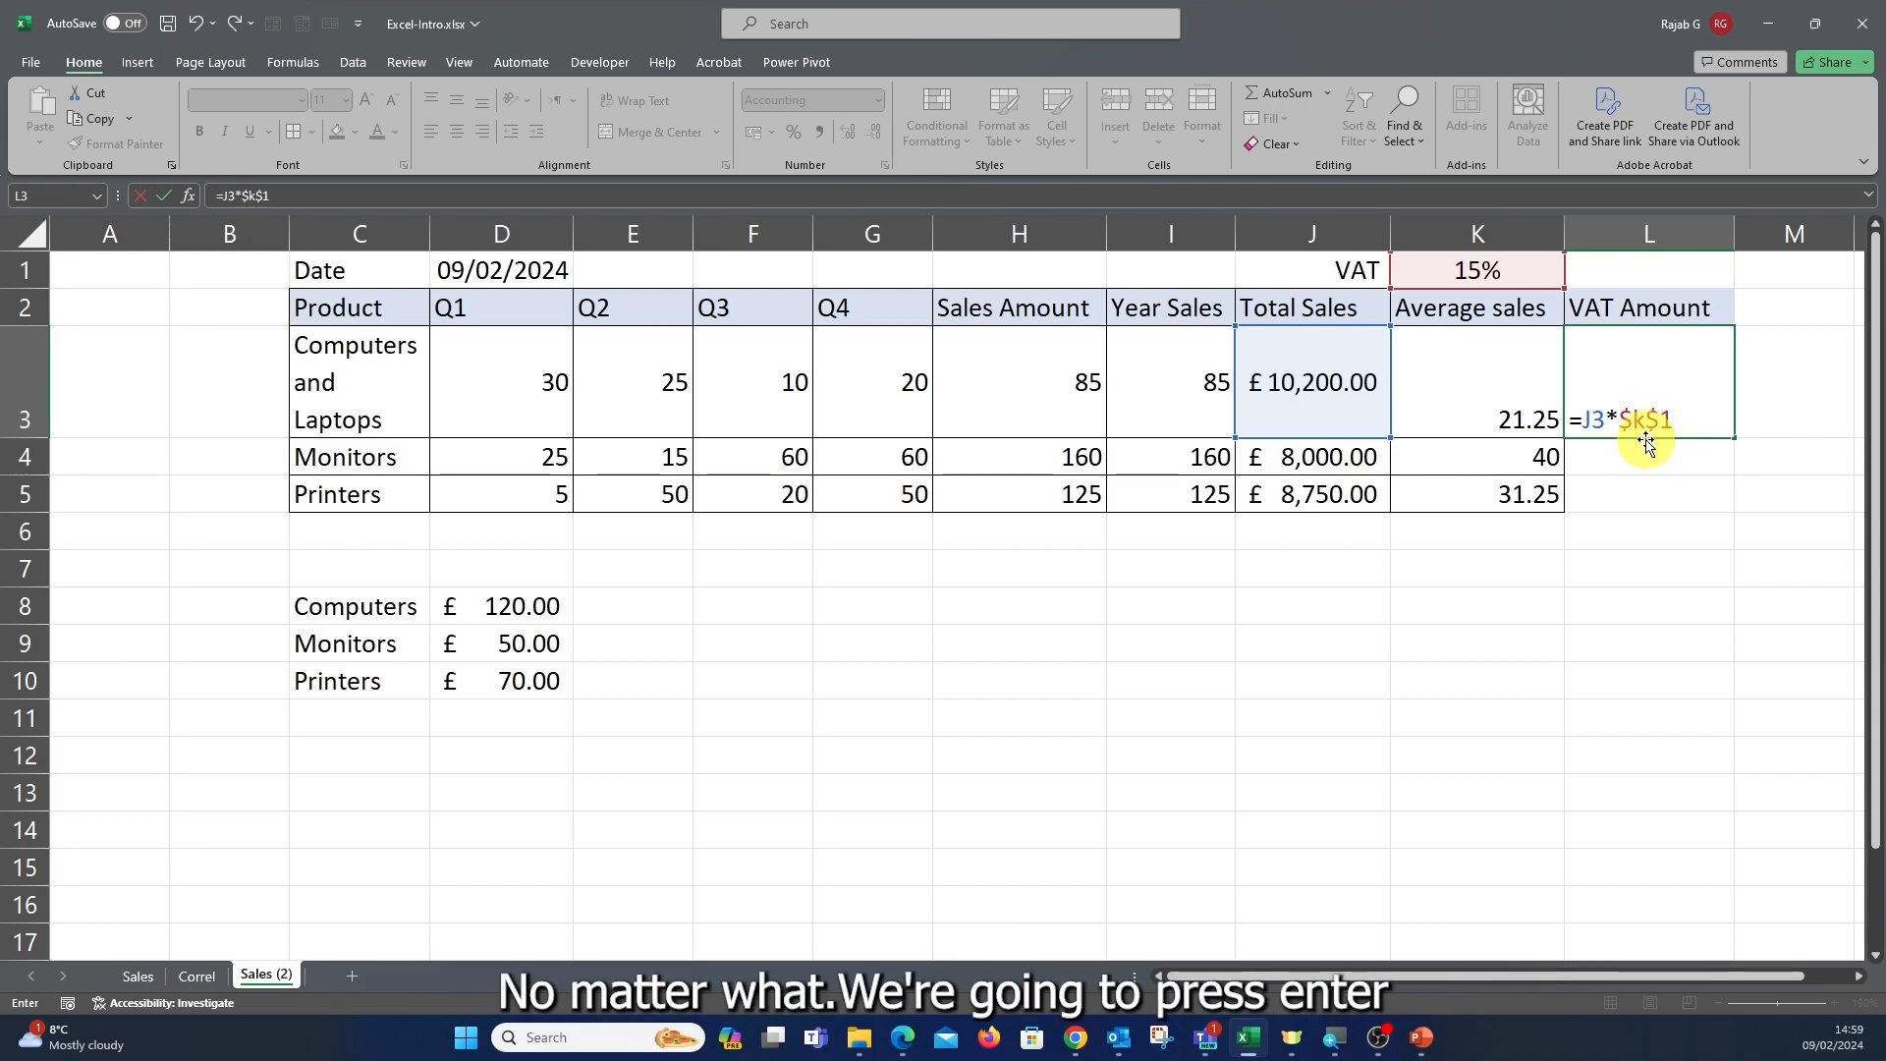
key(Return)
click(1639, 395)
drag(1734, 439, 1727, 509)
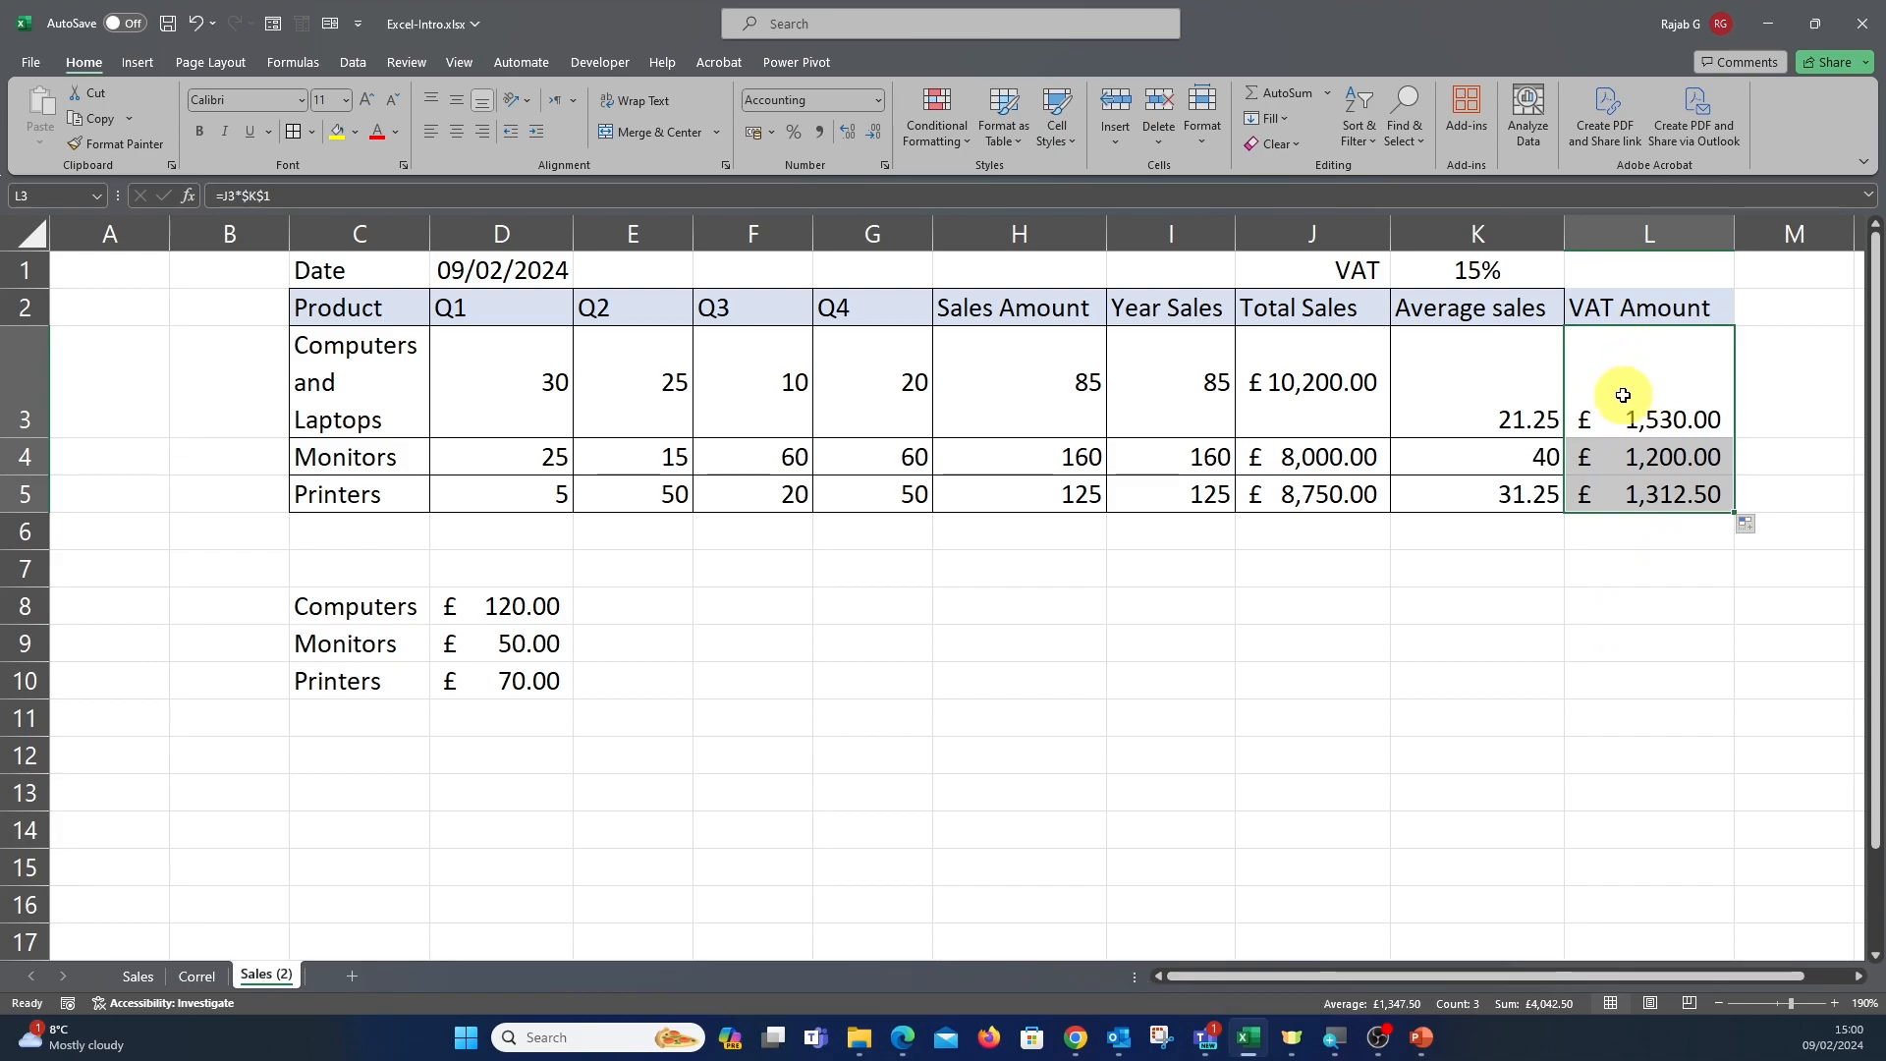
- Check the cell references in the copied VAT amount formulas for Monitors and Printers
click(1644, 455)
double_click(1645, 455)
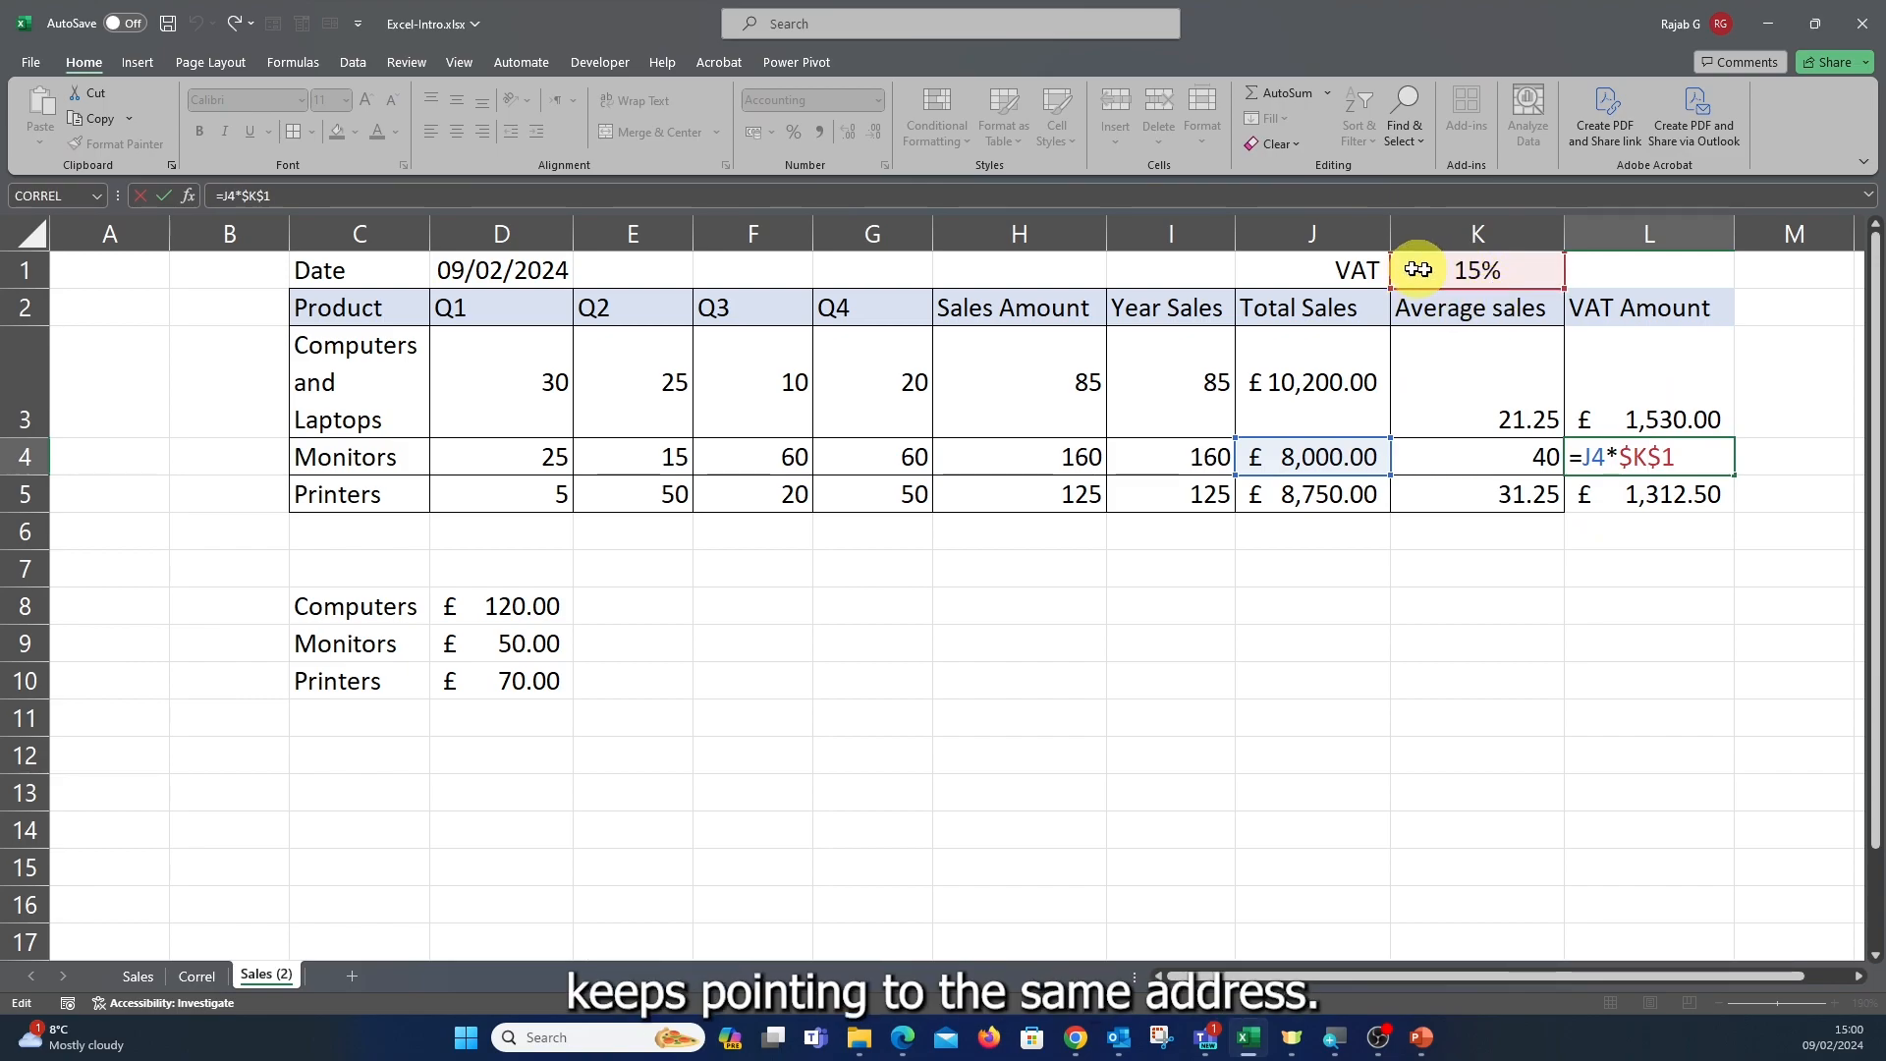
key(Return)
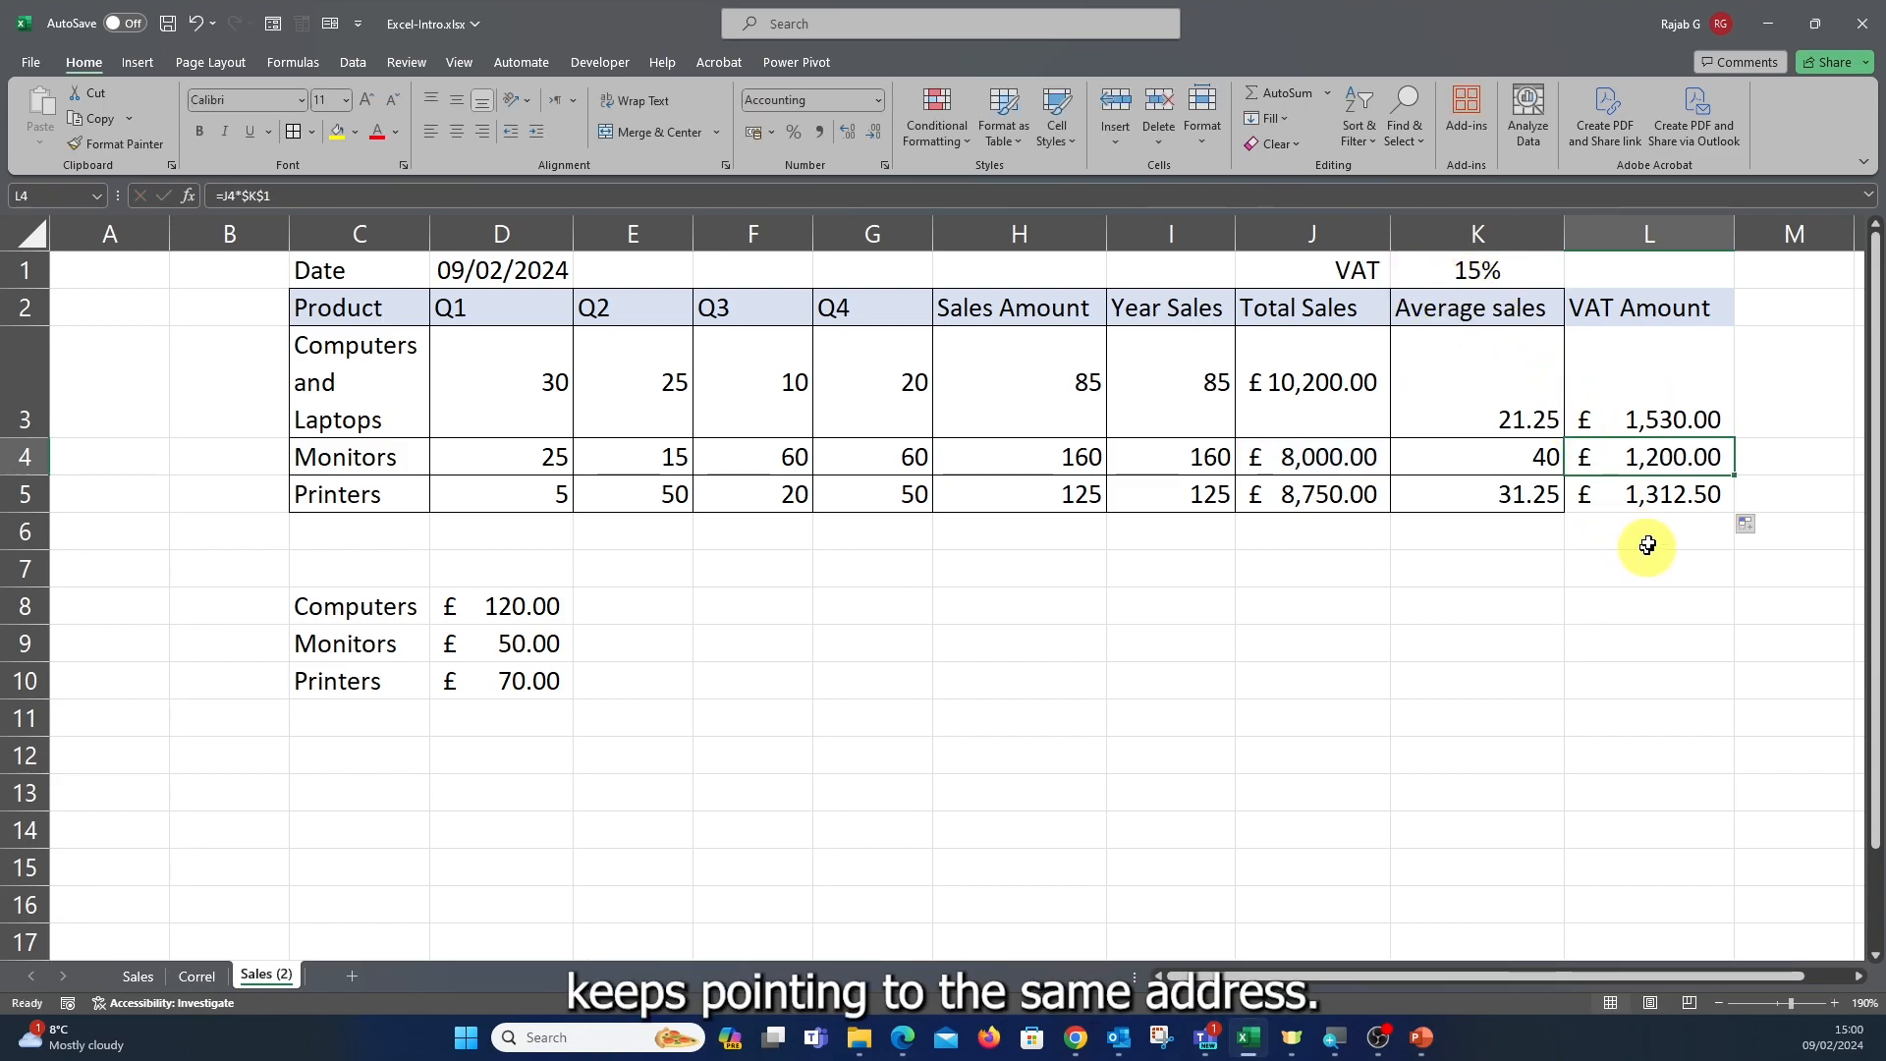
double_click(1656, 499)
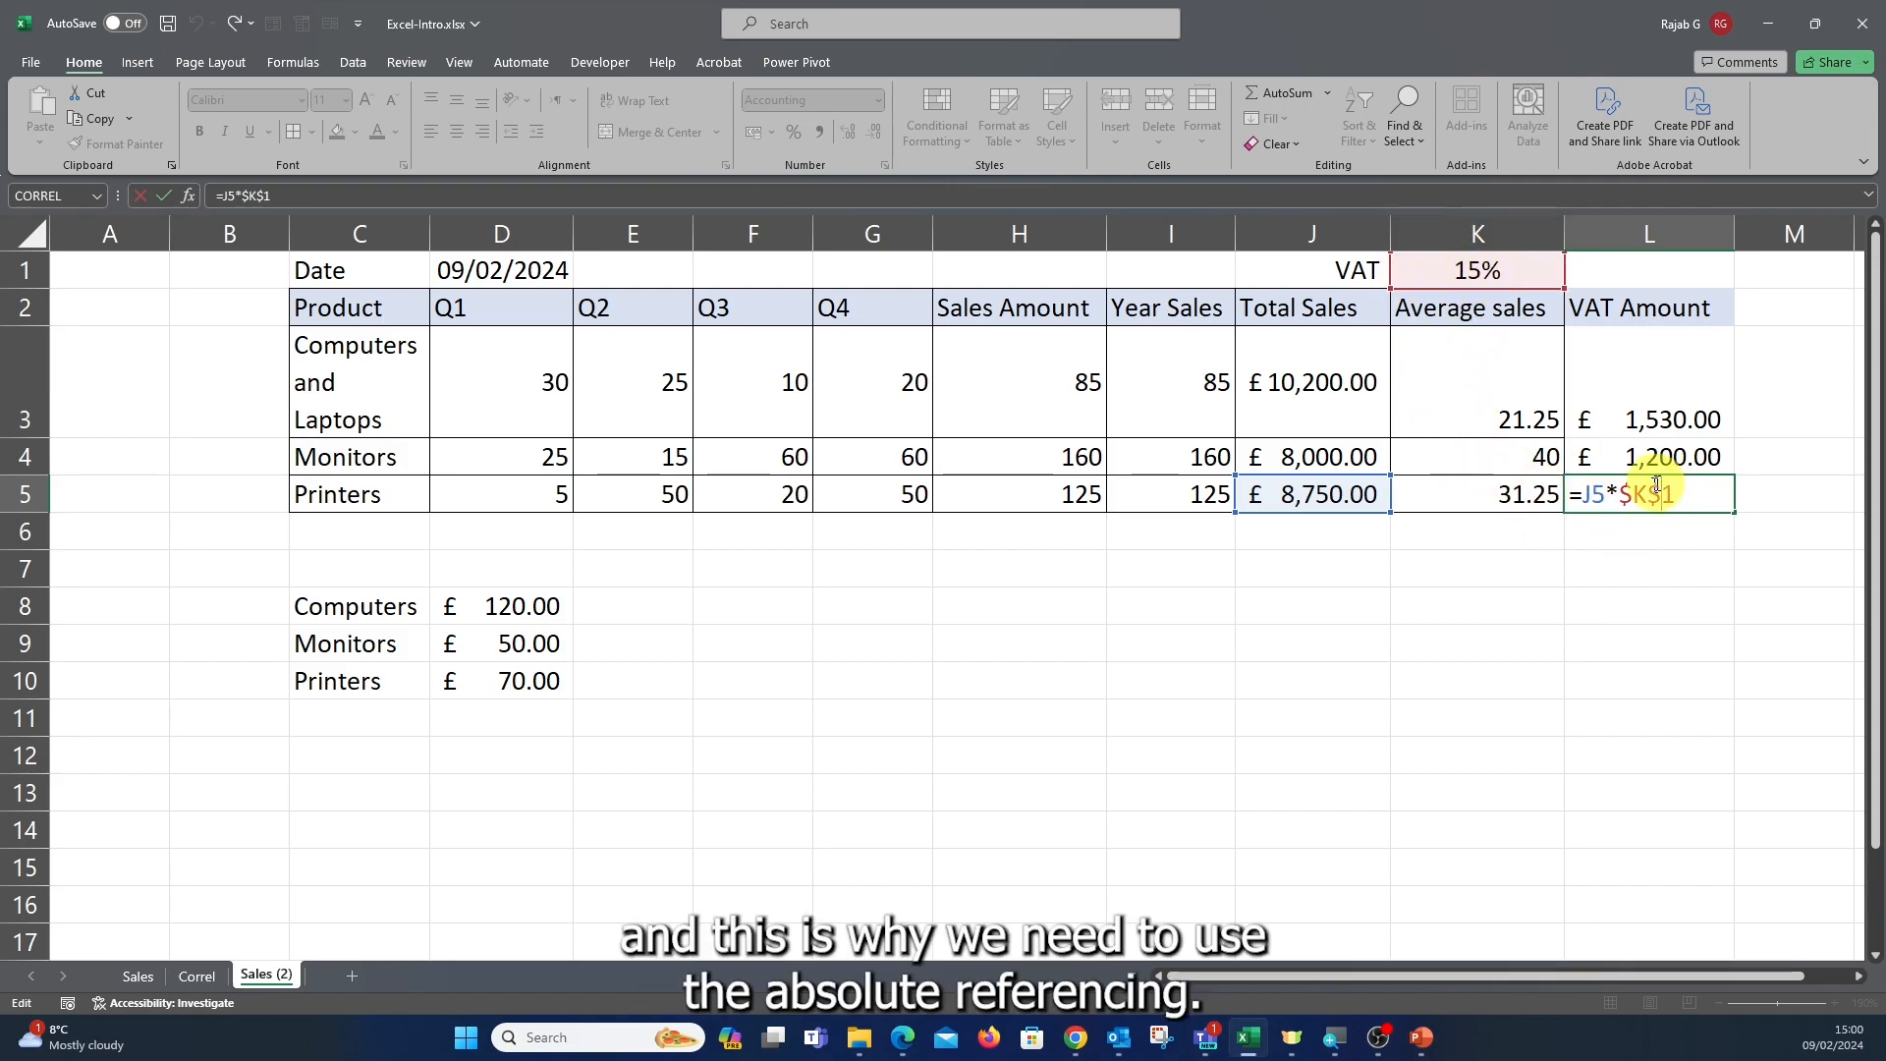
key(Return)
- Set the VAT rate in K1 to 20%
click(1471, 270)
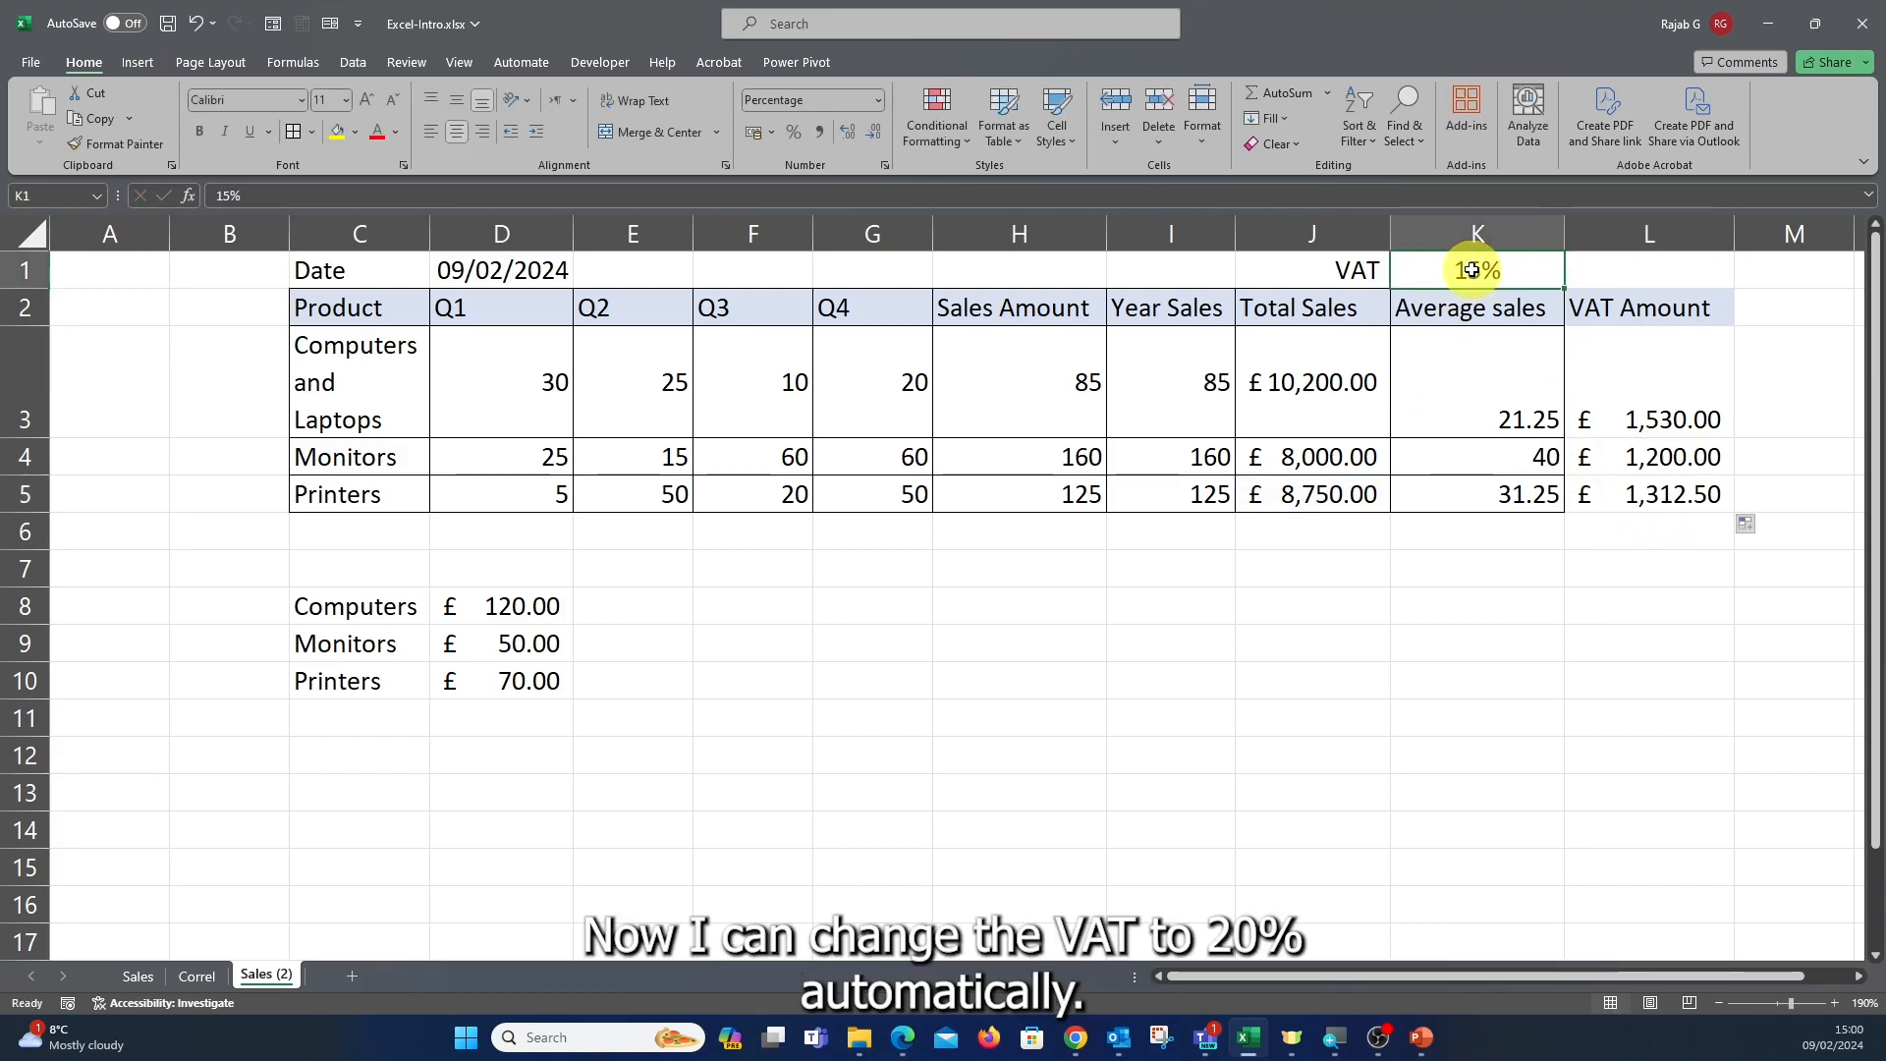
text(20)
key(Return)
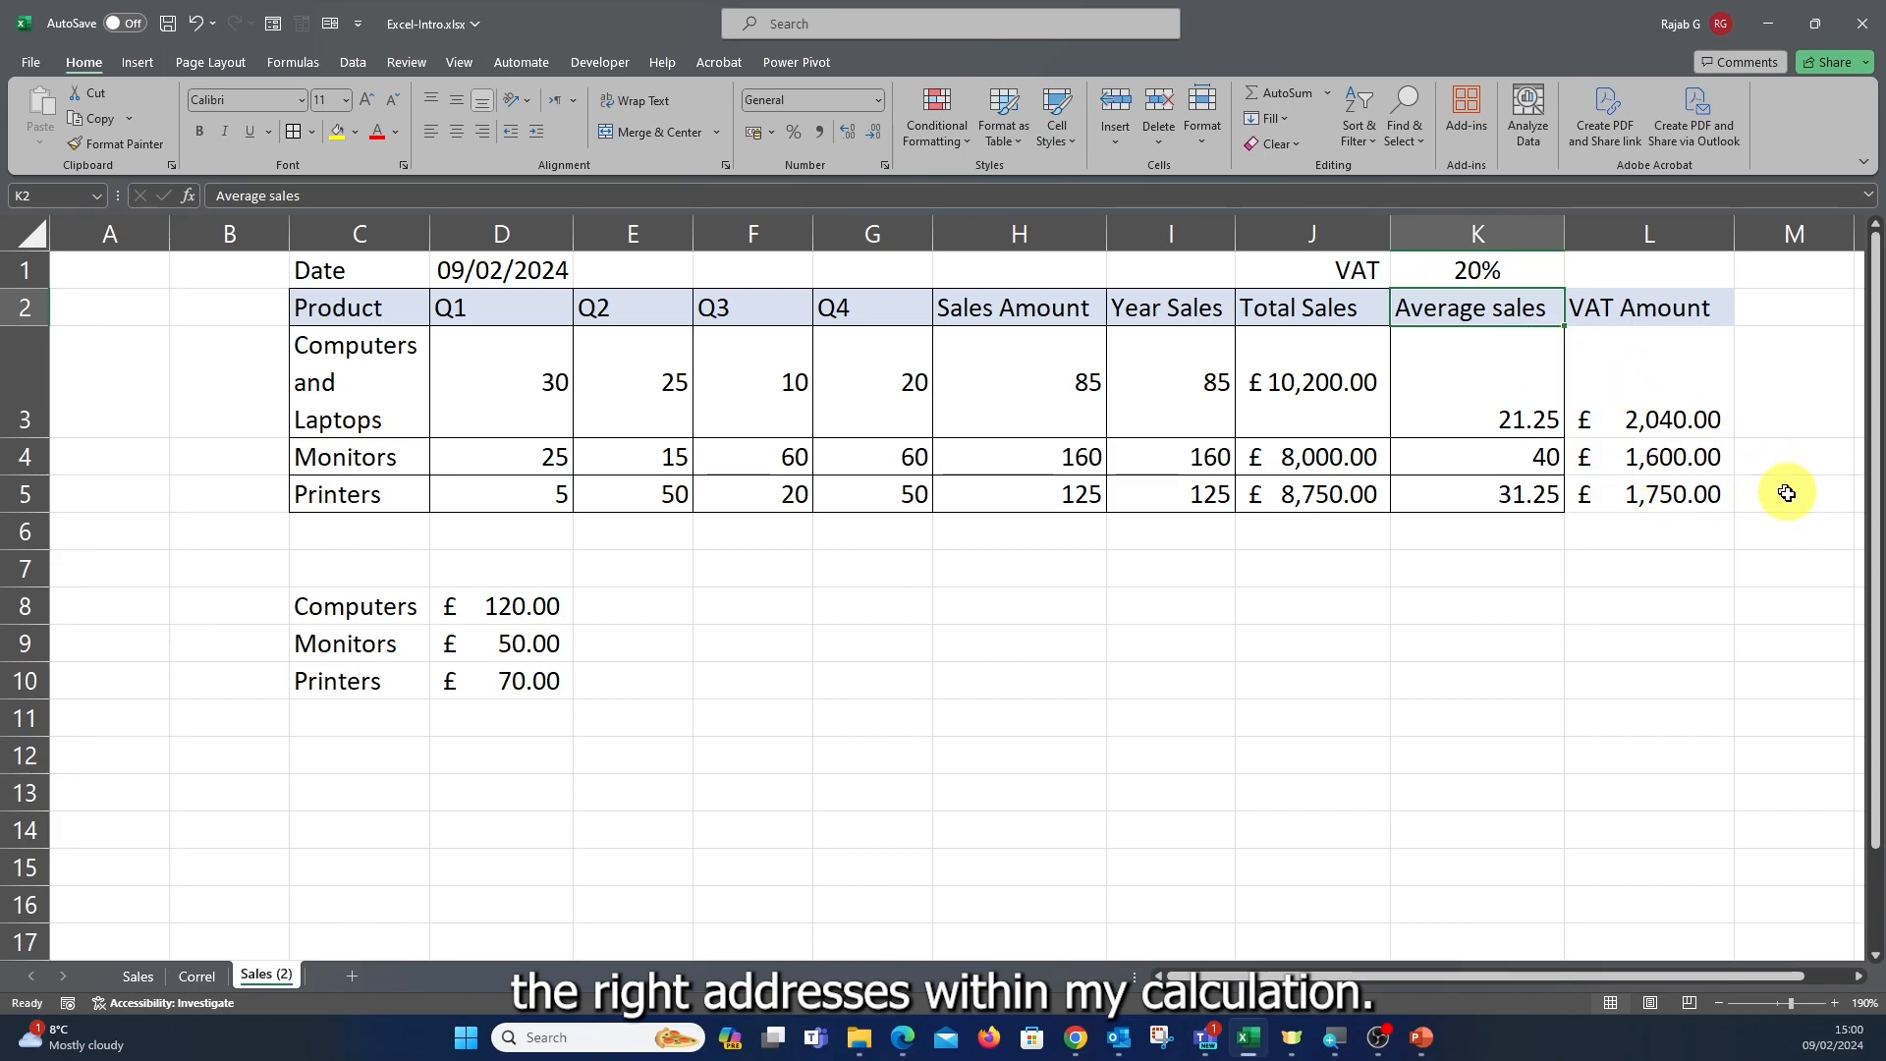
- Try to restore the VAT rate by replacing the whole content of K1 with 15
click(1473, 269)
double_click(1471, 269)
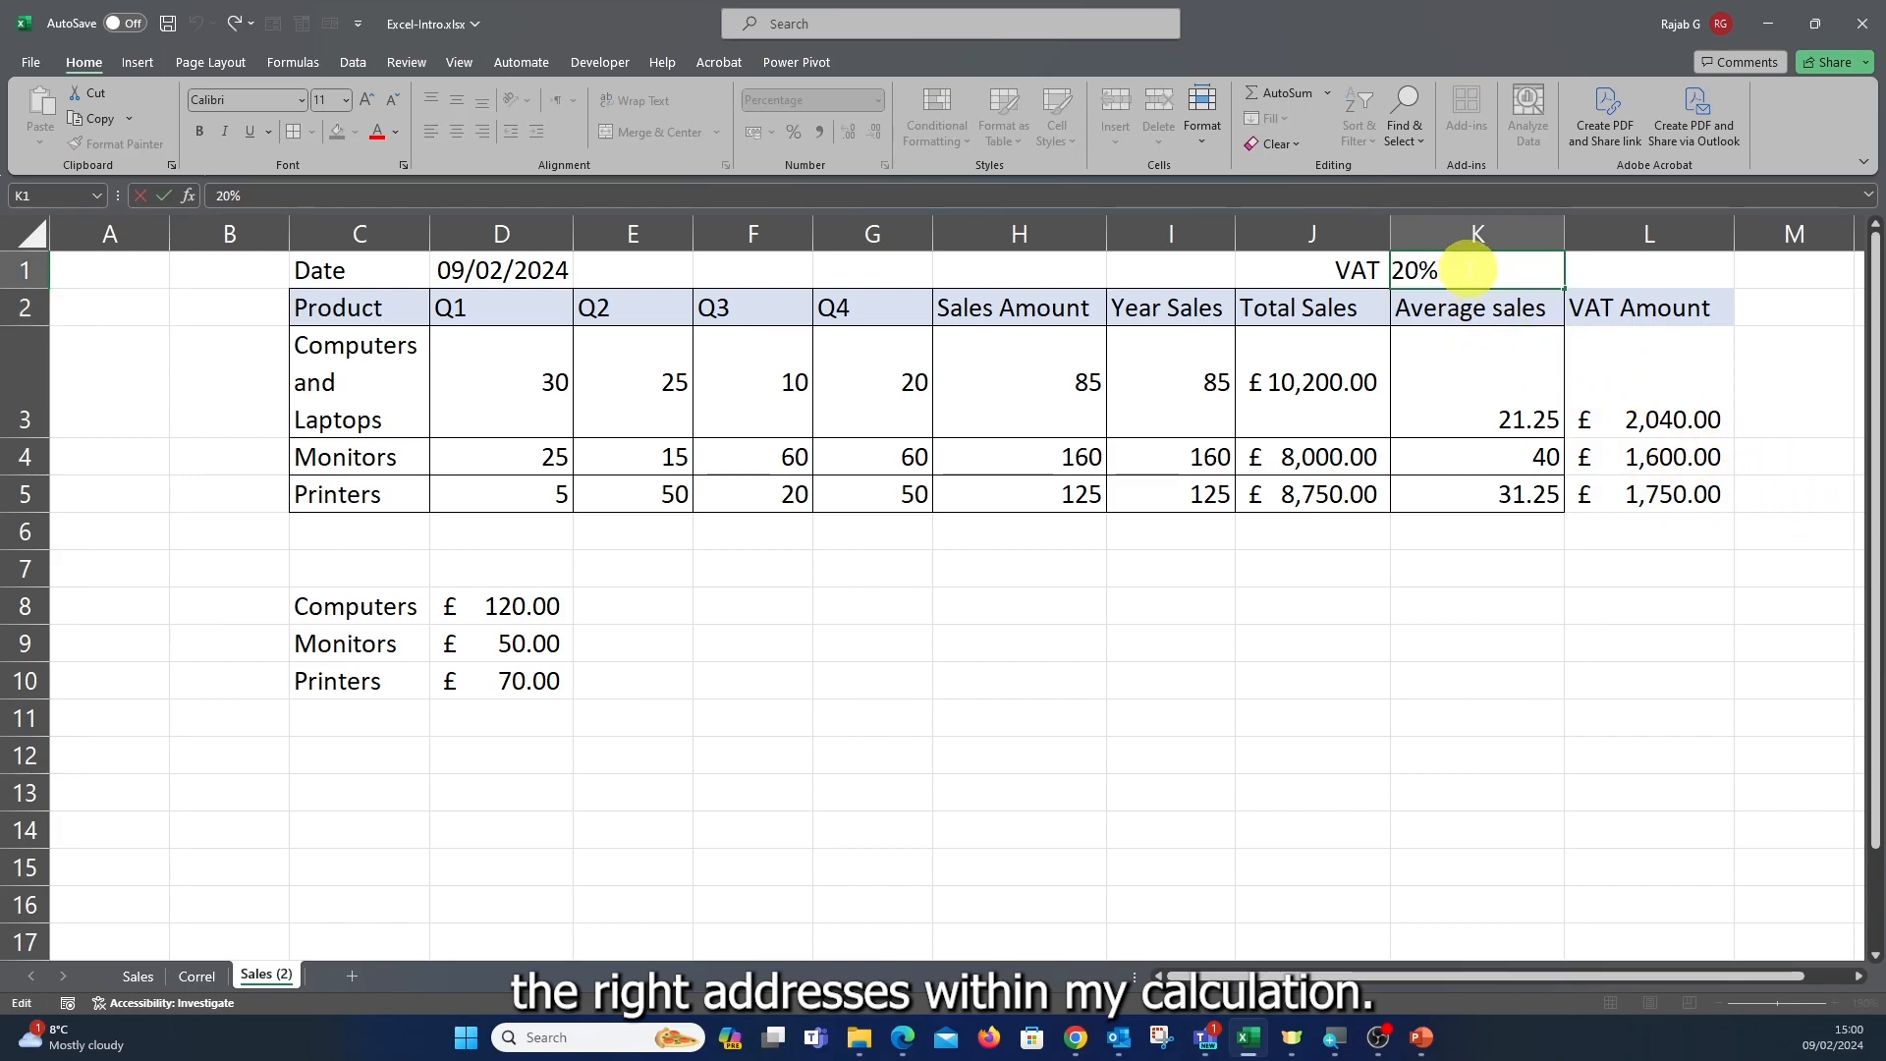
text(15)
key(BackSpace)
key(BackSpace)
key(BackSpace)
key(BackSpace)
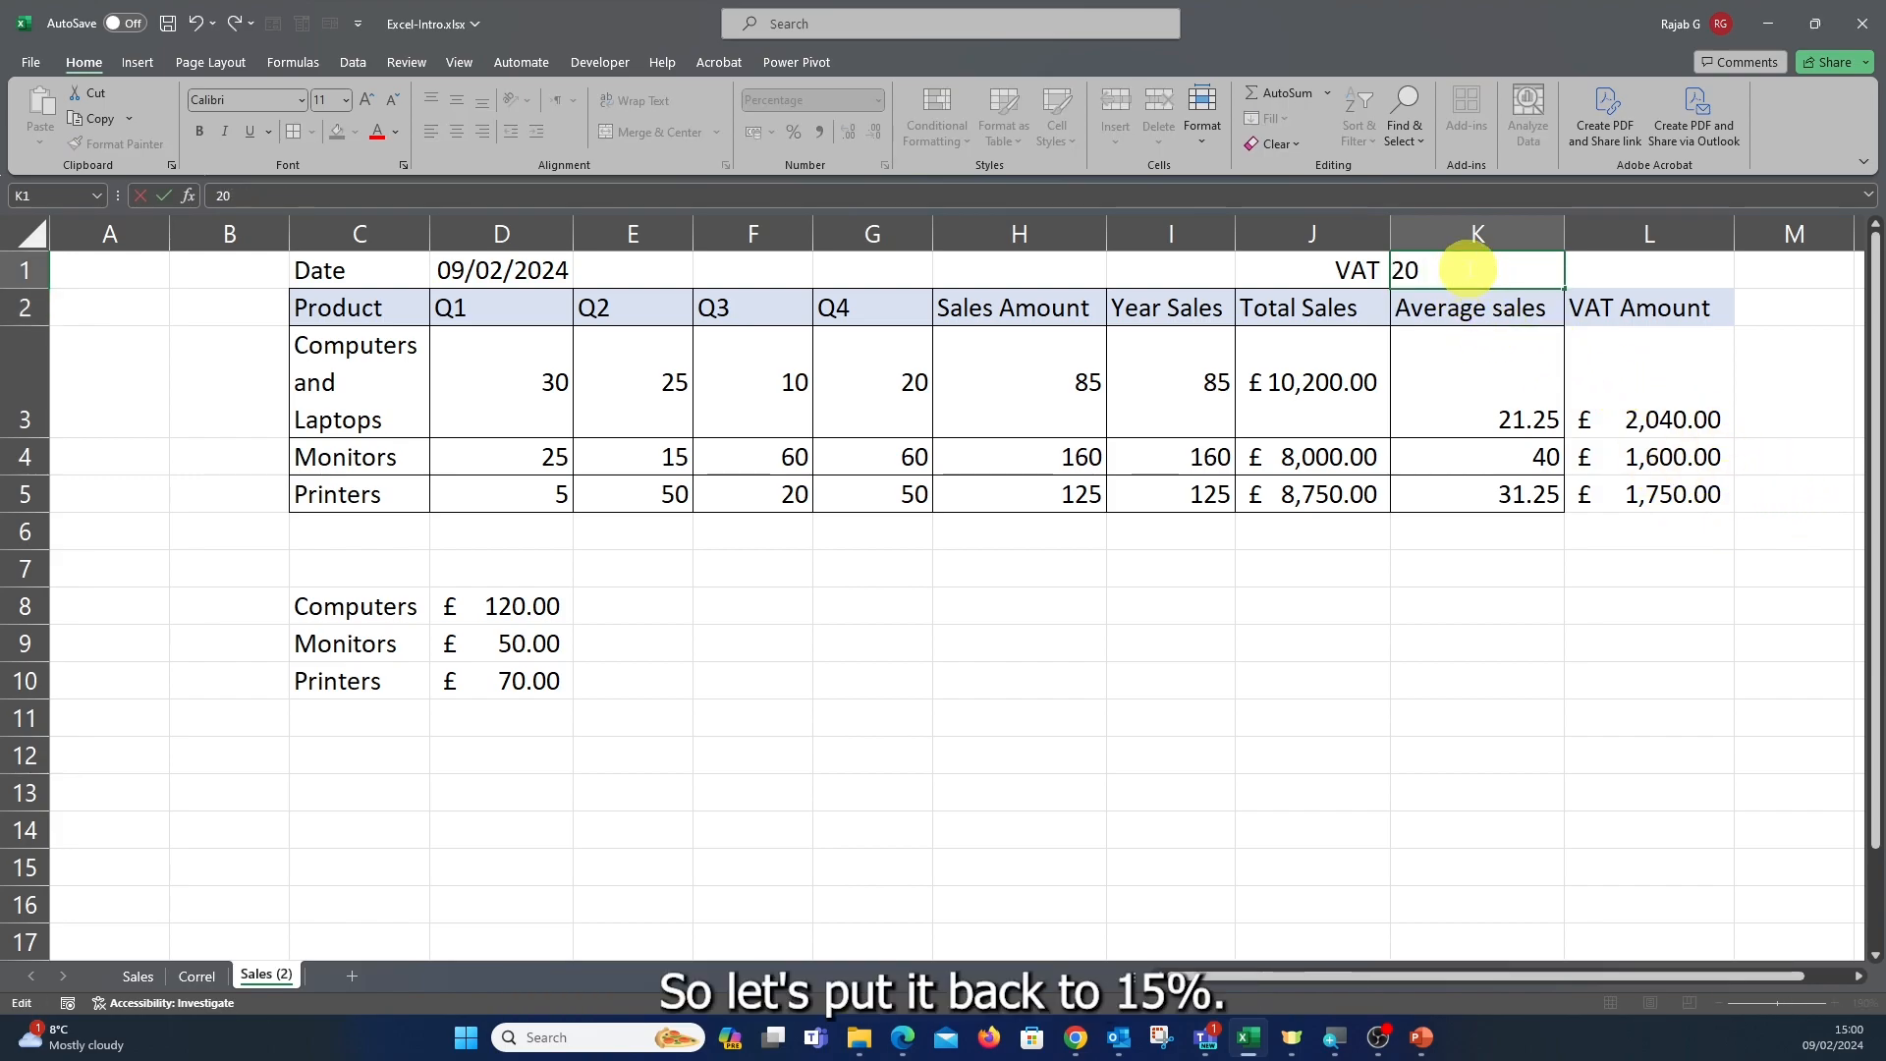
text(15)
key(Return)
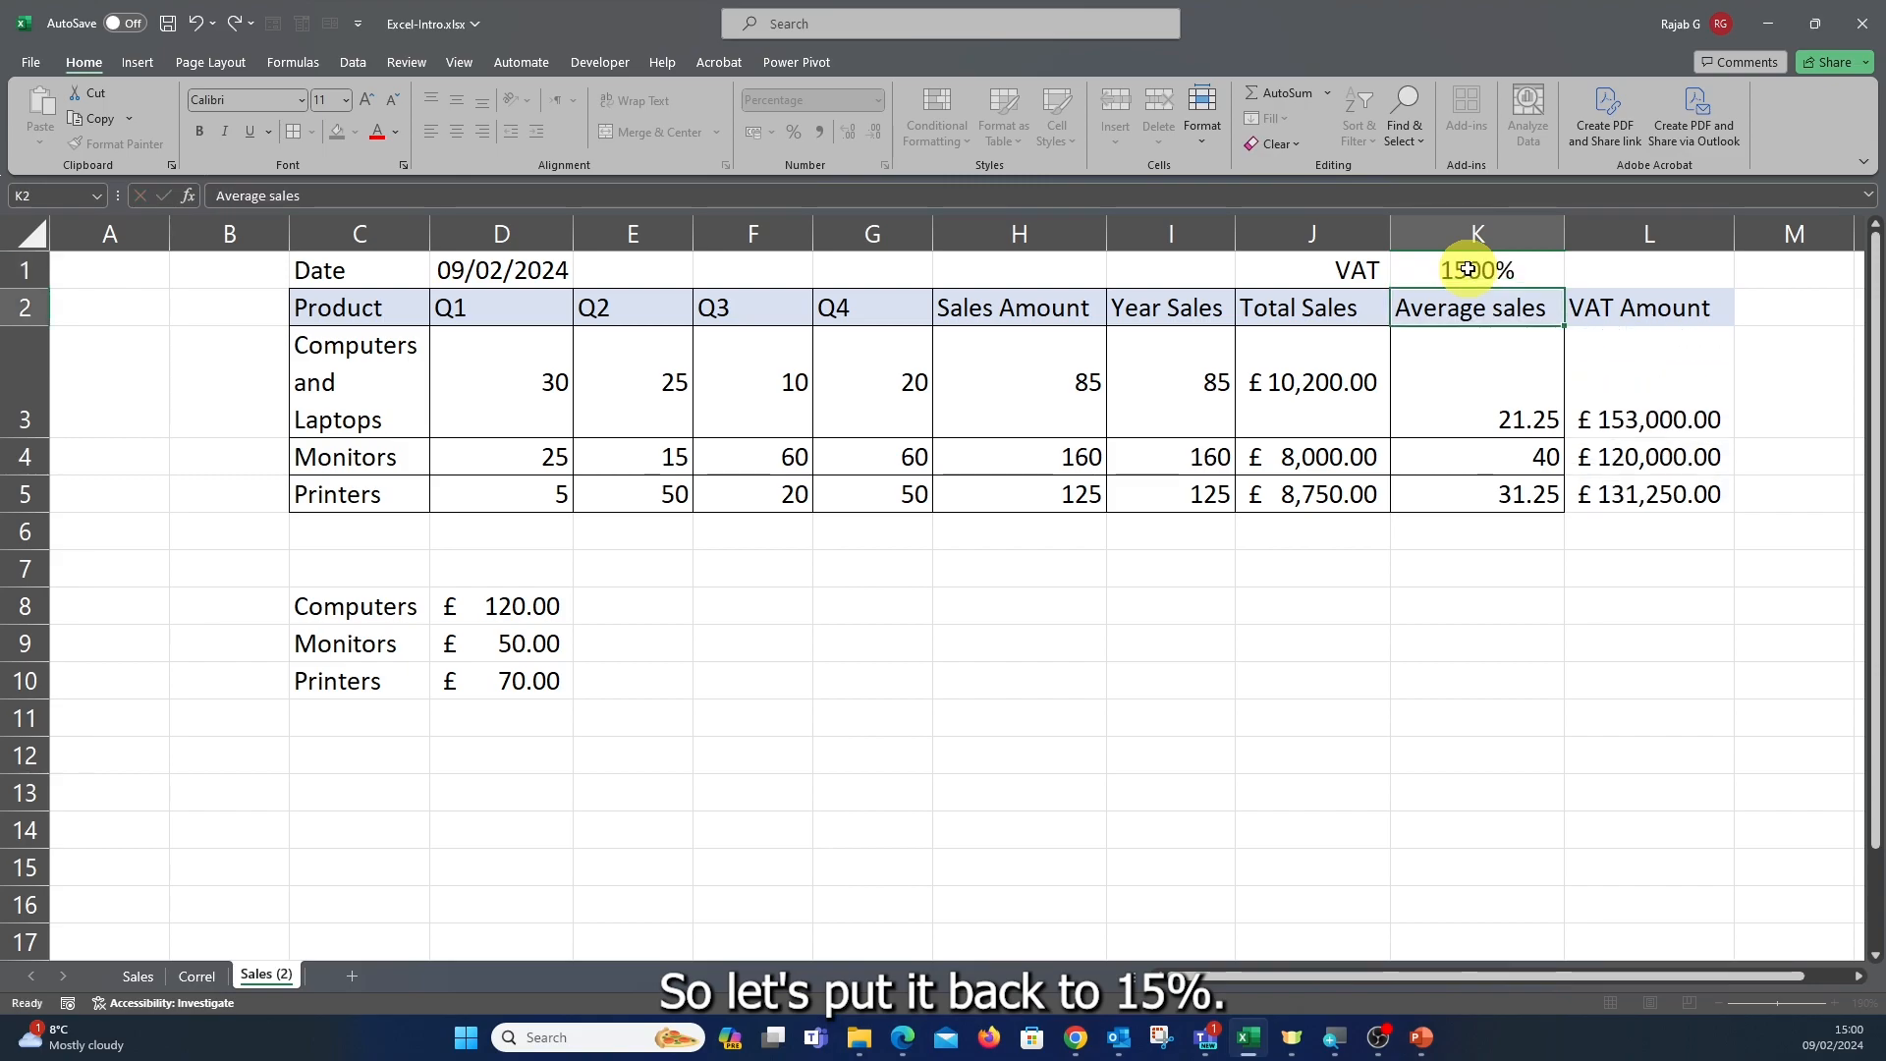
- Set the VAT rate in K1 to 15%
click(1469, 265)
text(15)
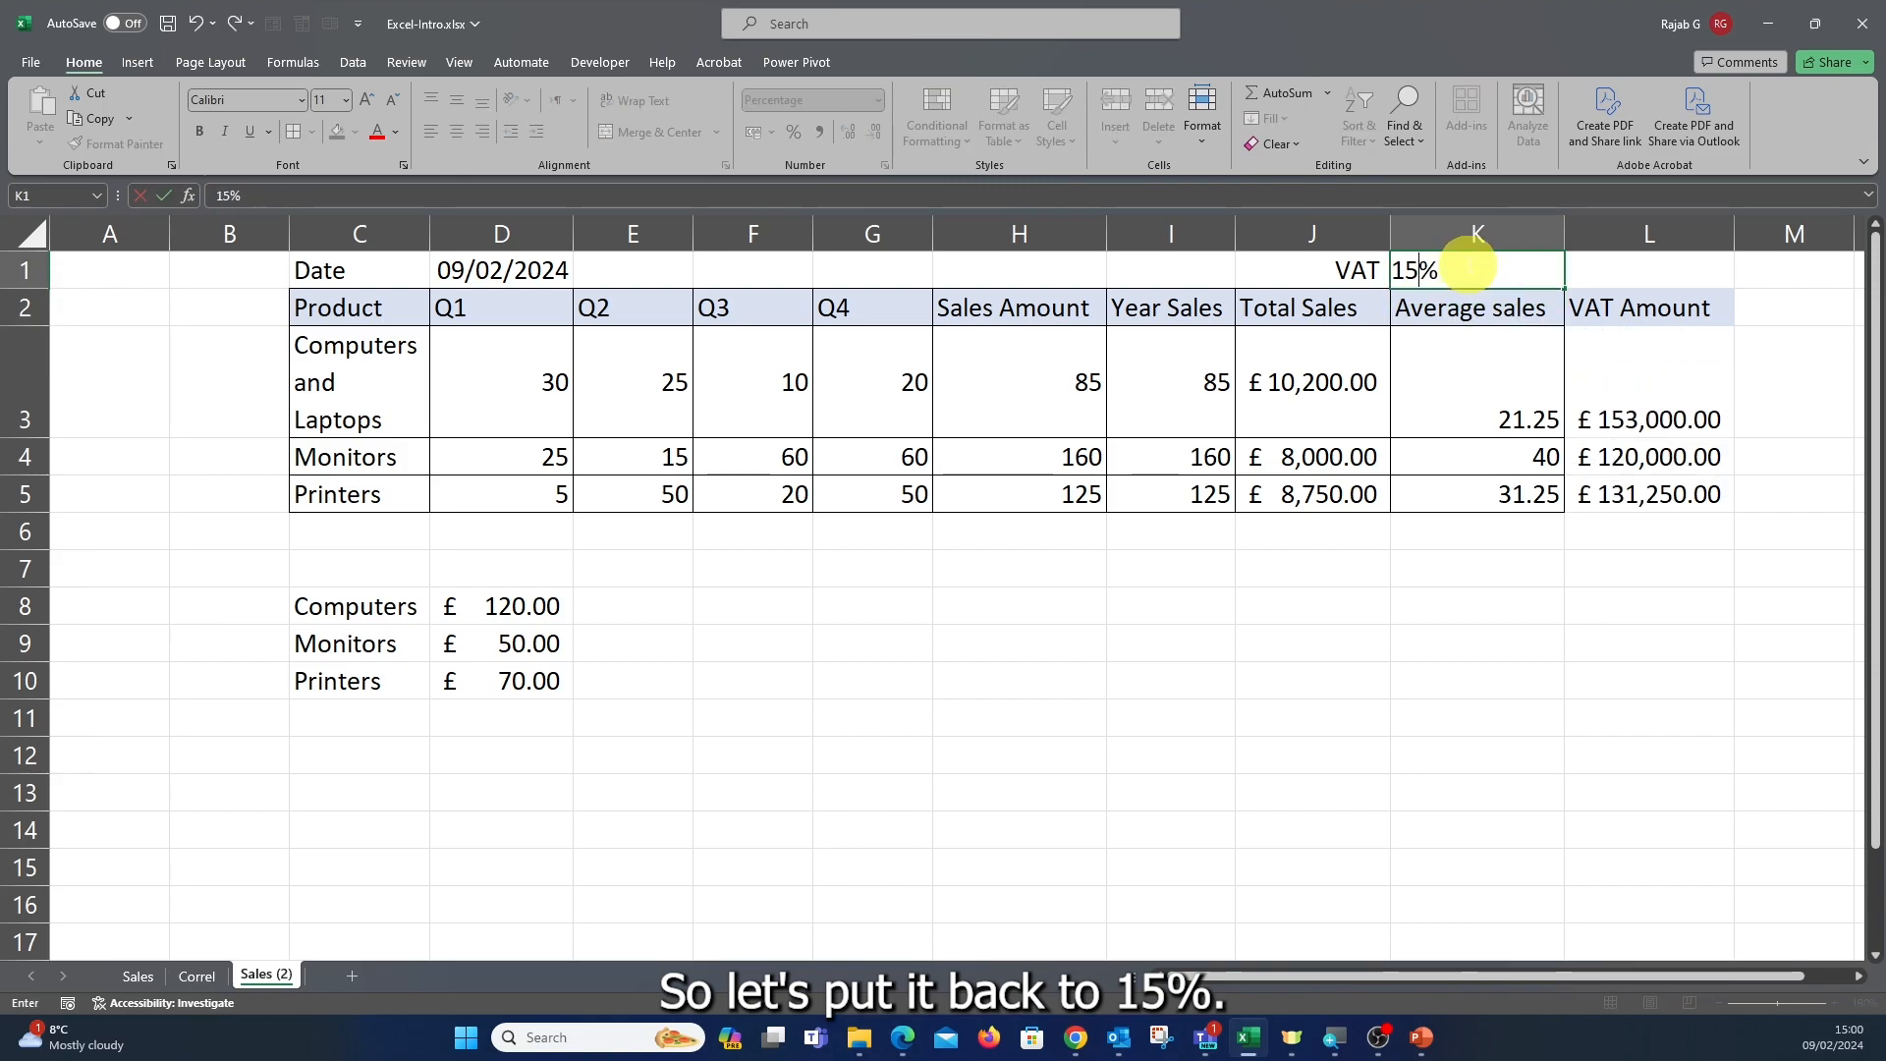
key(Return)
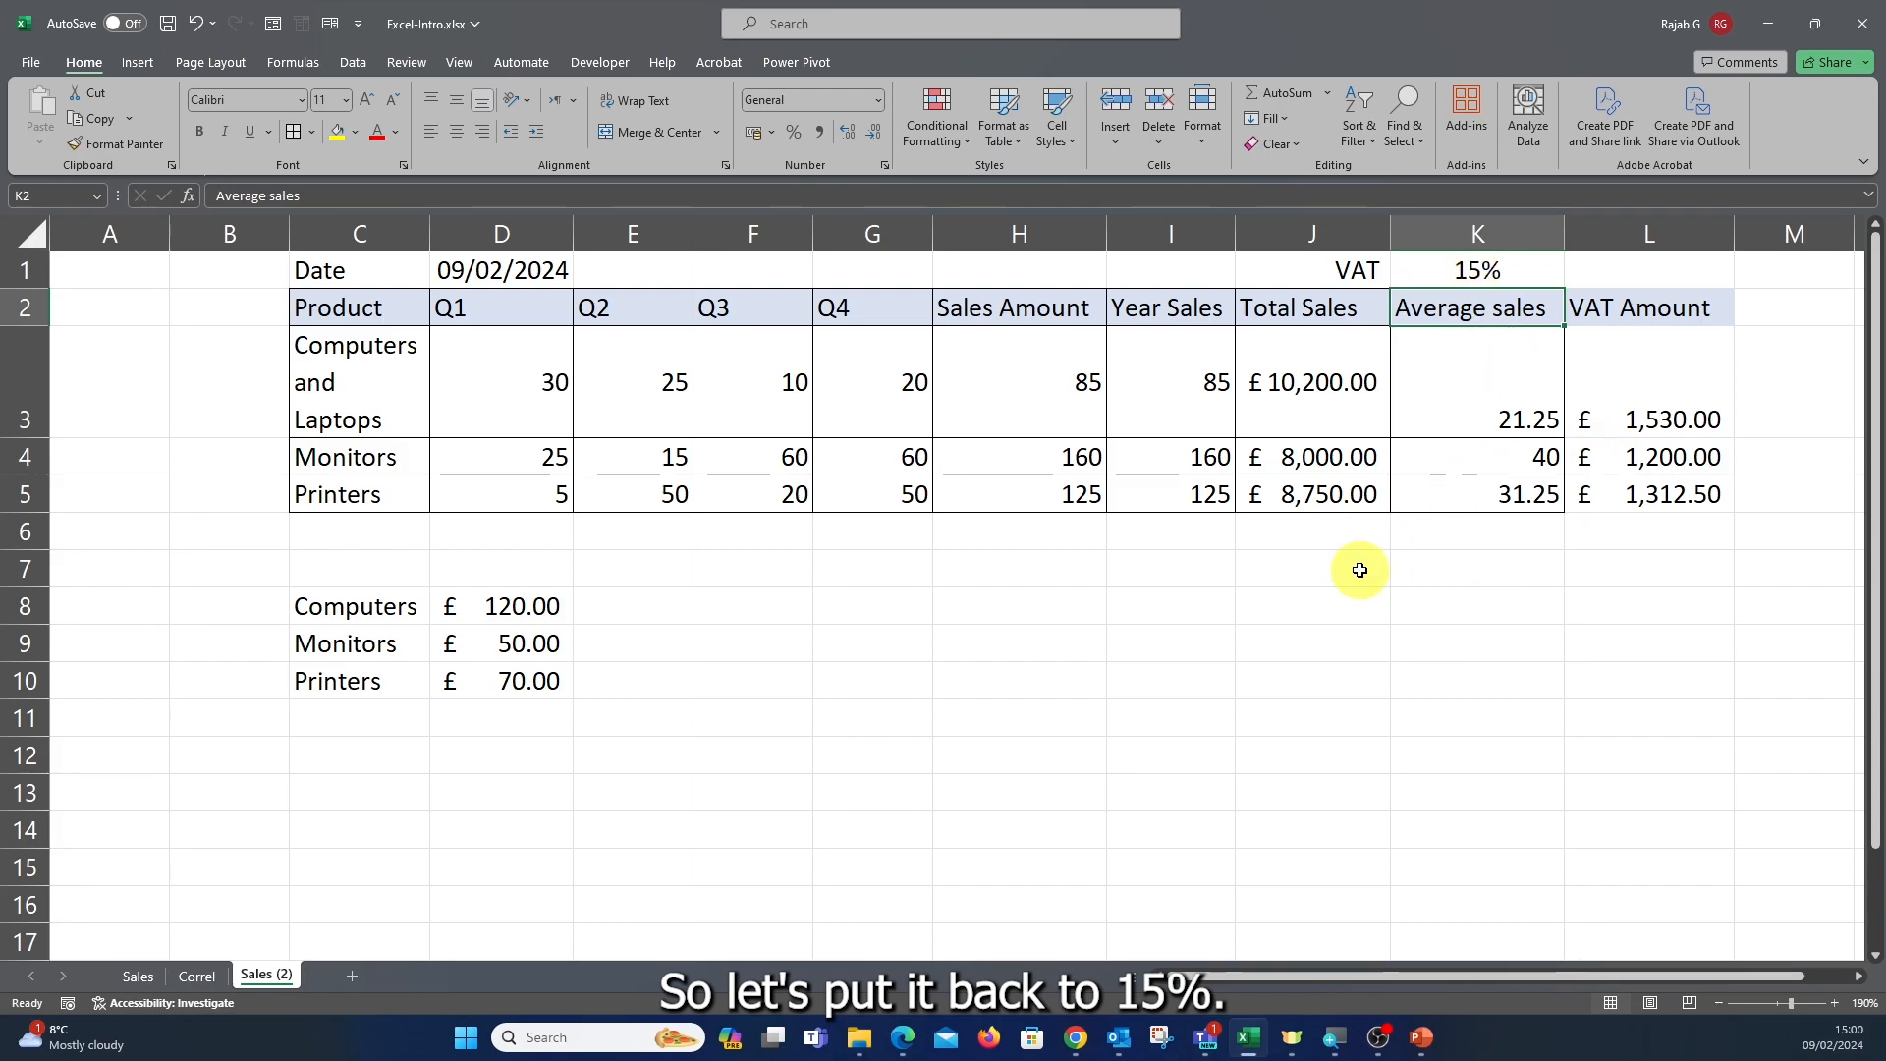